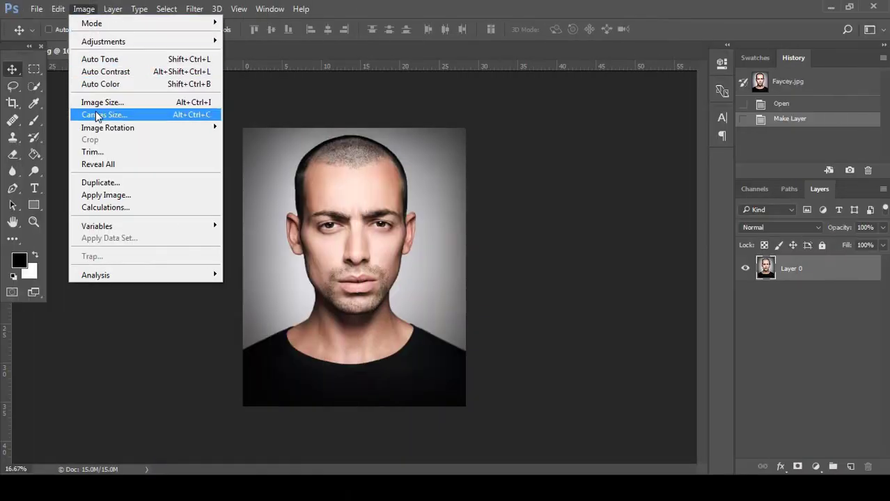
In Image Size, set resolution to 300 ppi and height to 2000 px (width 1600).
left_click(120, 103)
double_click(510, 209)
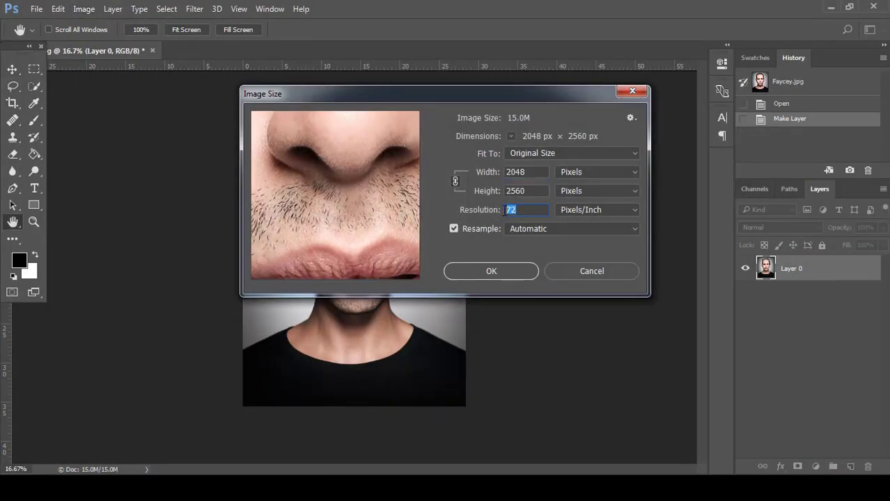
type("300")
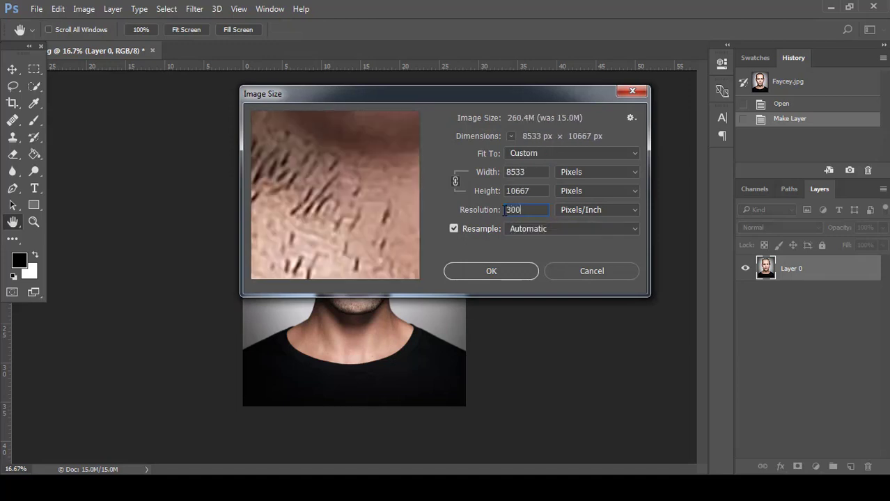
double_click(508, 191)
type("2000")
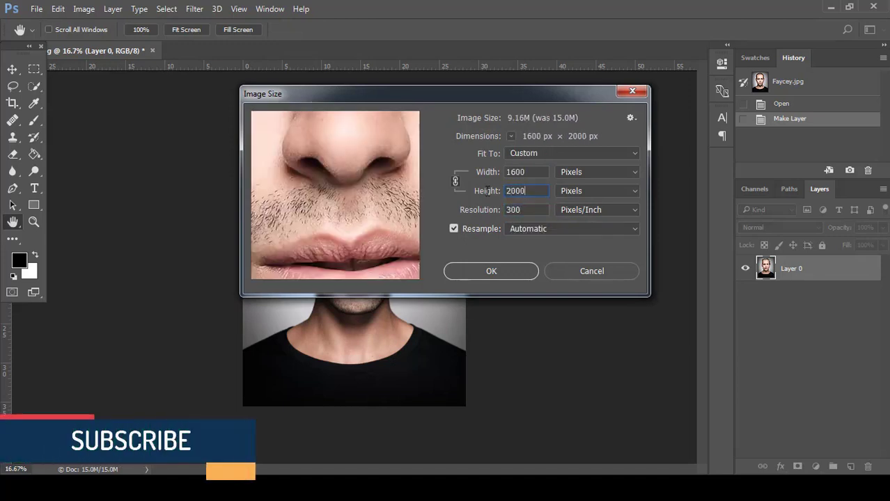
left_click(511, 277)
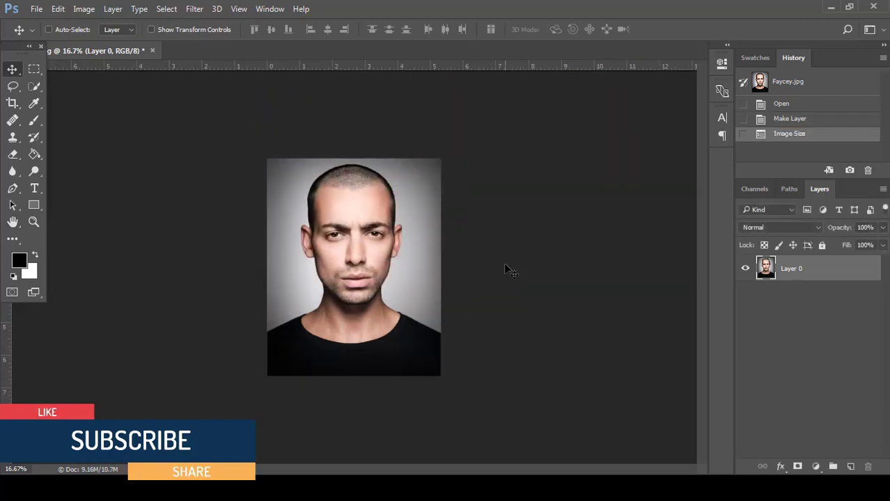
Duplicate Layer 0 and mask the copy to the man, selected with Quick Selection.
right_click(837, 278)
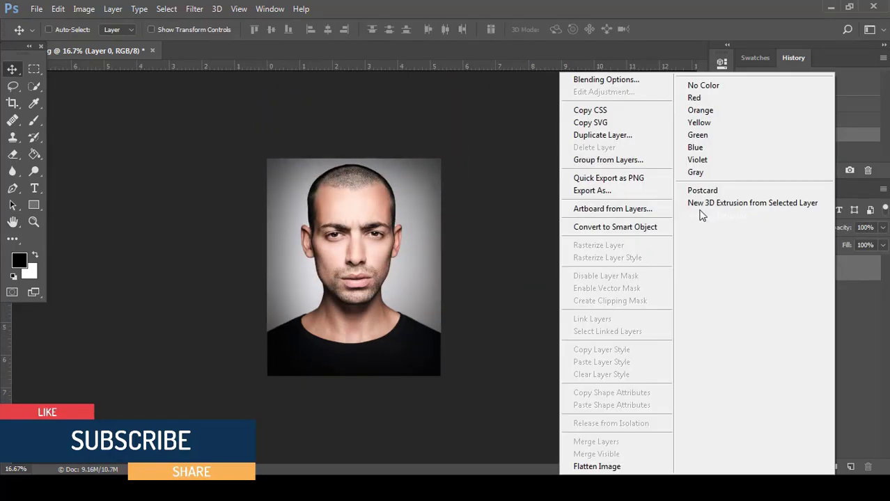
left_click(650, 135)
left_click(563, 144)
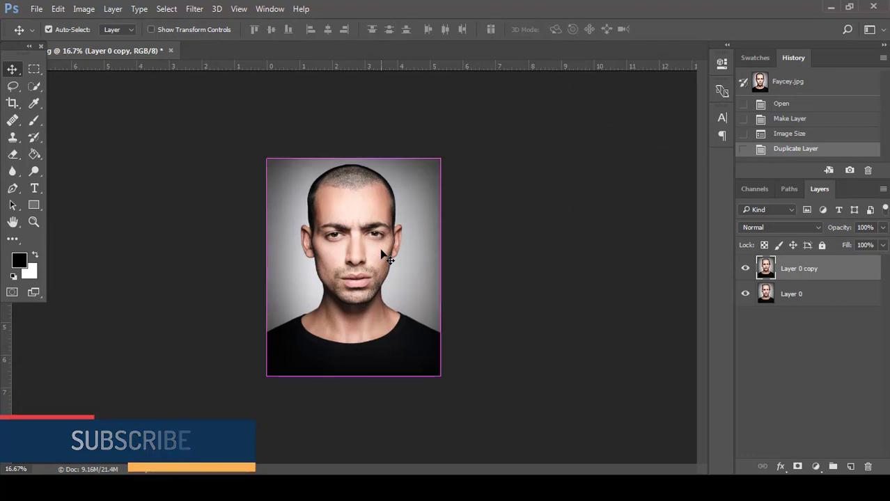
key("ctrl+plus")
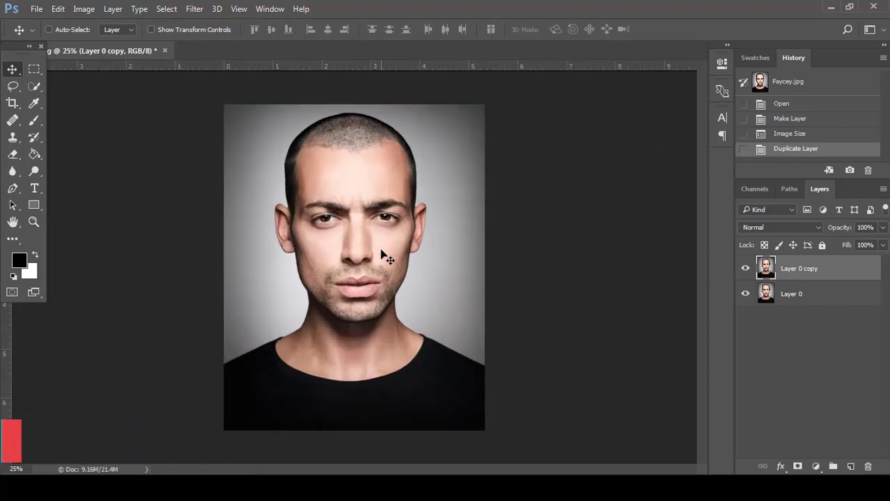
left_click(35, 87)
mouse_move(322, 156)
left_mouse_down()
mouse_move(346, 179)
mouse_move(346, 412)
left_mouse_up()
left_click_drag(398, 254, 411, 223)
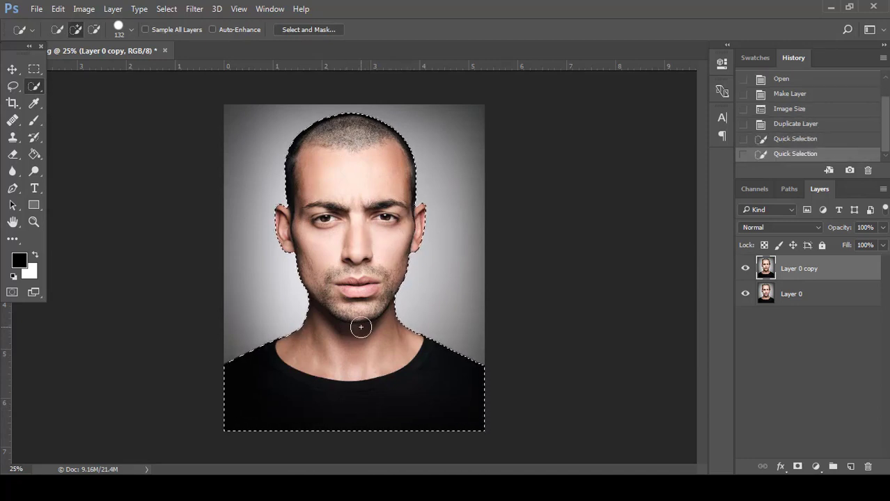
left_click(797, 466)
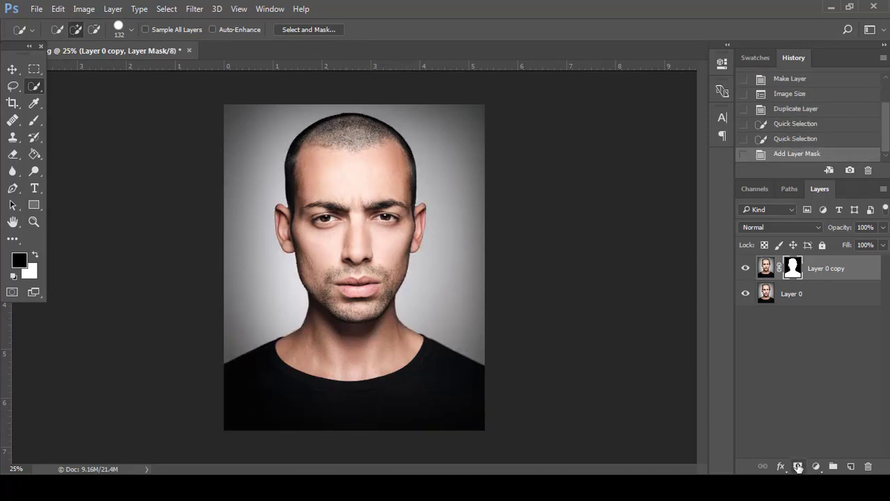
Add a white Solid Color fill beneath the copy and merge the two layers.
left_click(836, 296)
left_click(816, 467)
left_click(786, 181)
left_click_drag(609, 174, 511, 140)
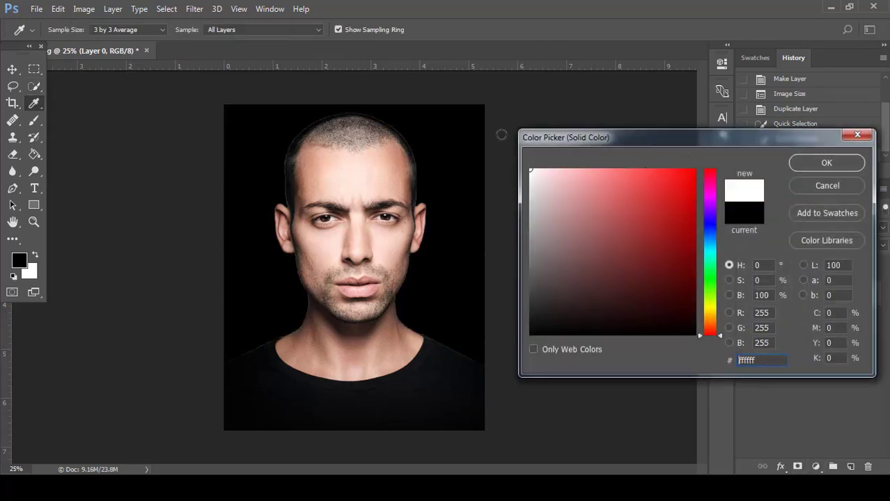
left_click(816, 166)
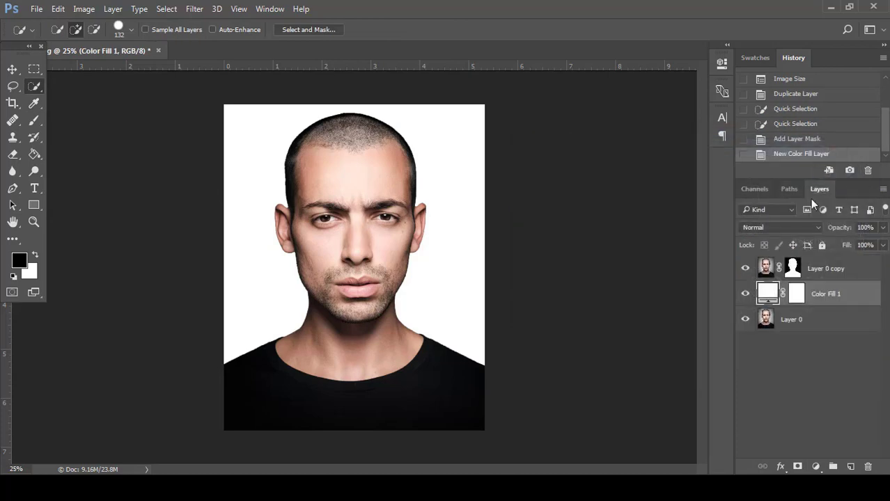
left_click(866, 279, "ctrl")
right_click(866, 279)
left_click(650, 440)
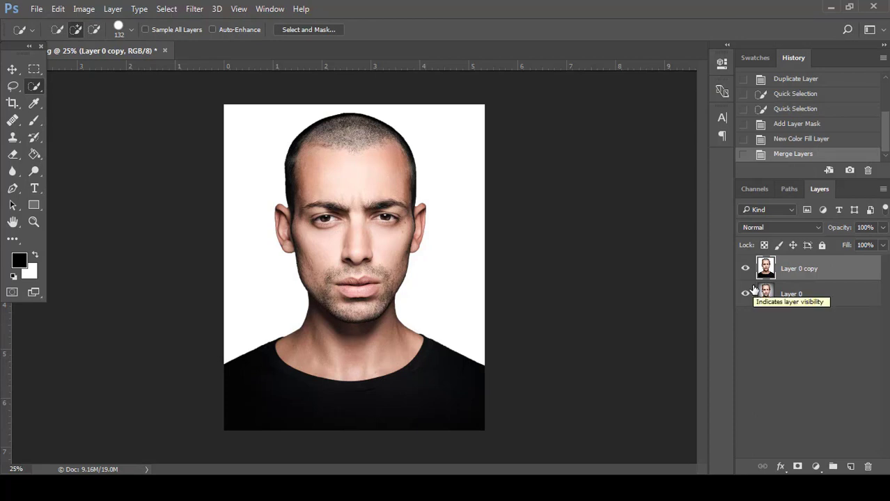
Duplicate Layer 0 copy to create Layer 0 copy 2.
right_click(836, 277)
left_click(606, 136)
left_click(560, 148)
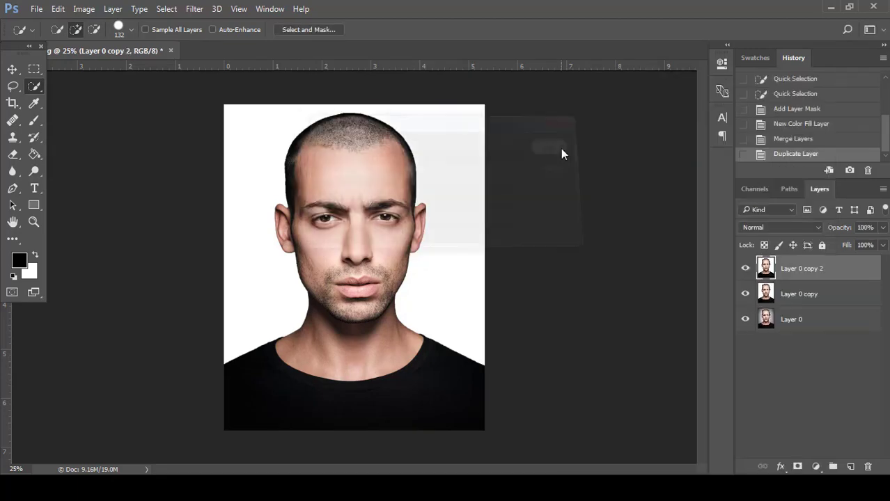
left_click(197, 10)
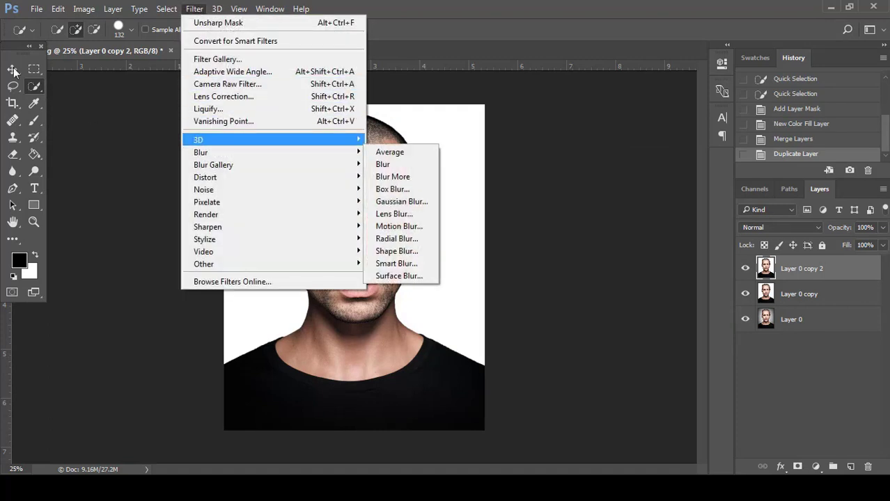
left_click(16, 72)
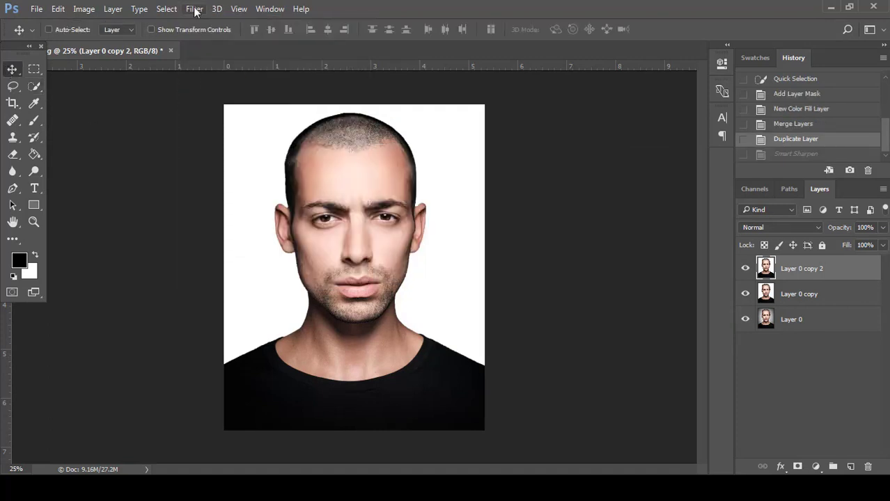
Set Smart Sharpen to 240% amount, 3 px radius, 30% noise reduction, removing Gaussian Blur.
left_click(194, 8)
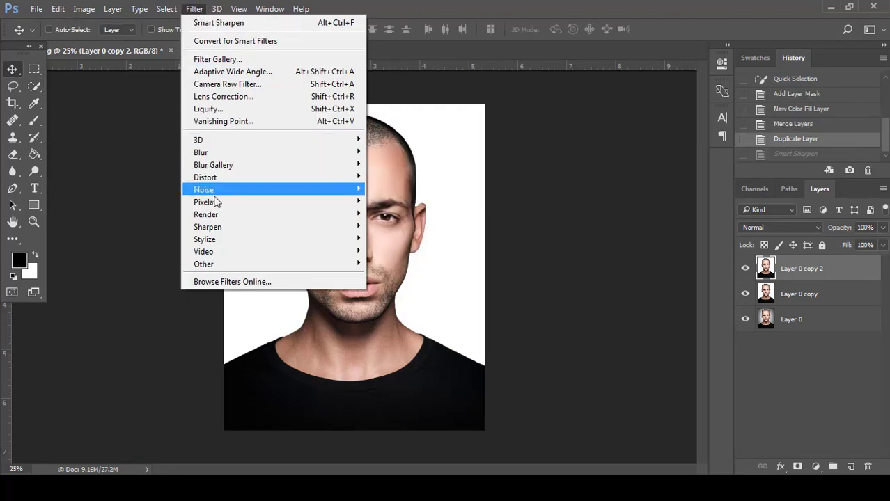
mouse_move(306, 228)
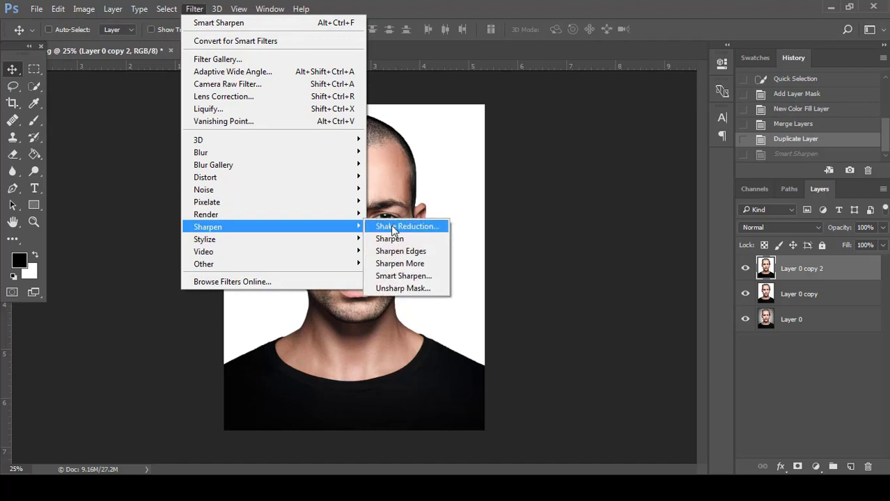
left_click(404, 276)
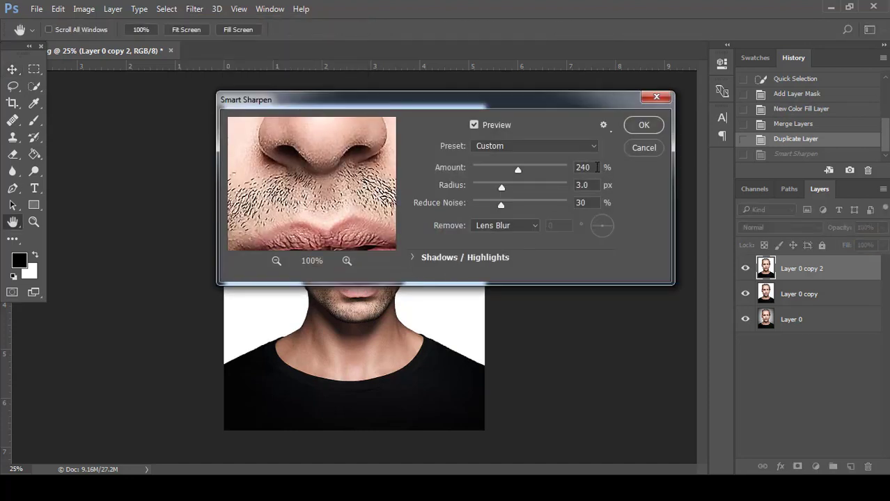
double_click(597, 168)
type("240")
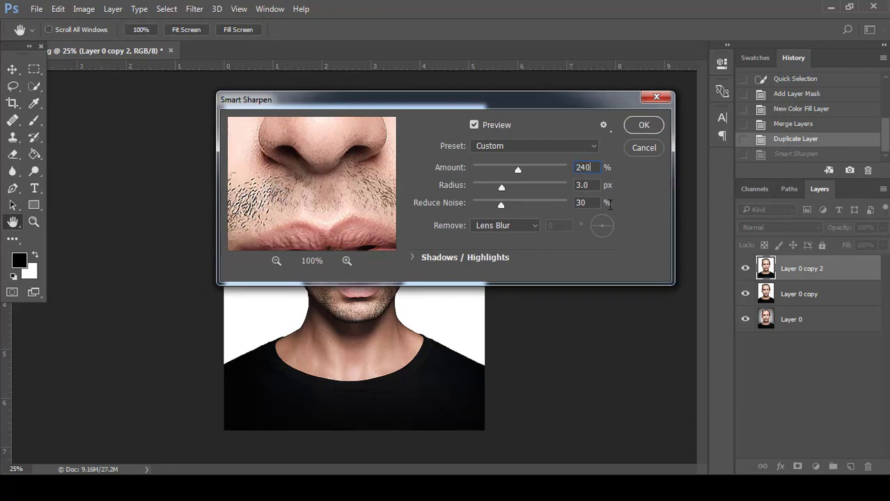
key("Tab")
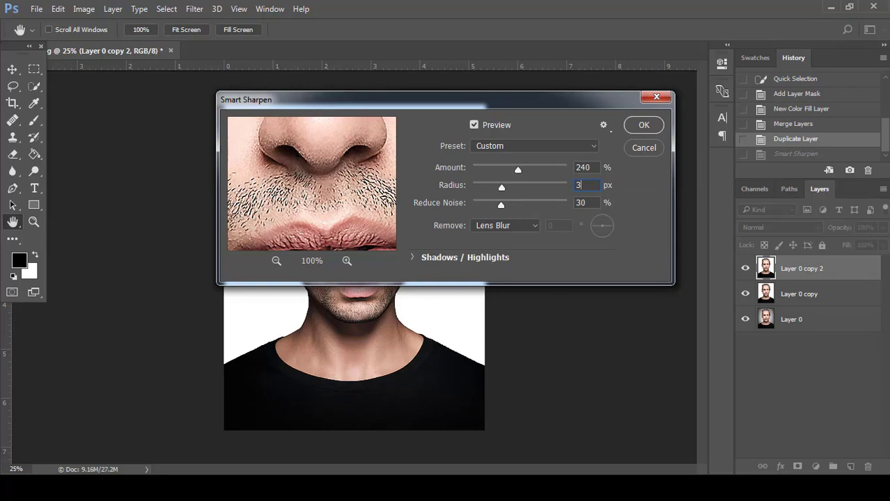
left_click(575, 207)
left_click(506, 225)
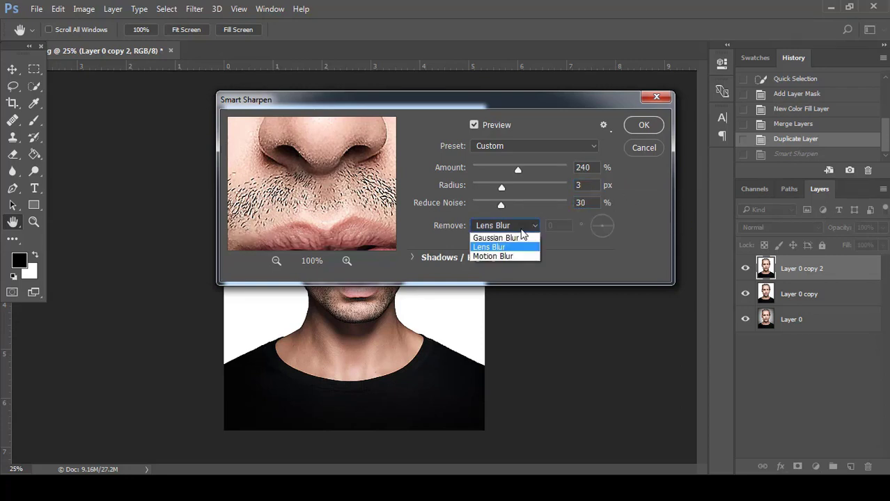
left_click(517, 237)
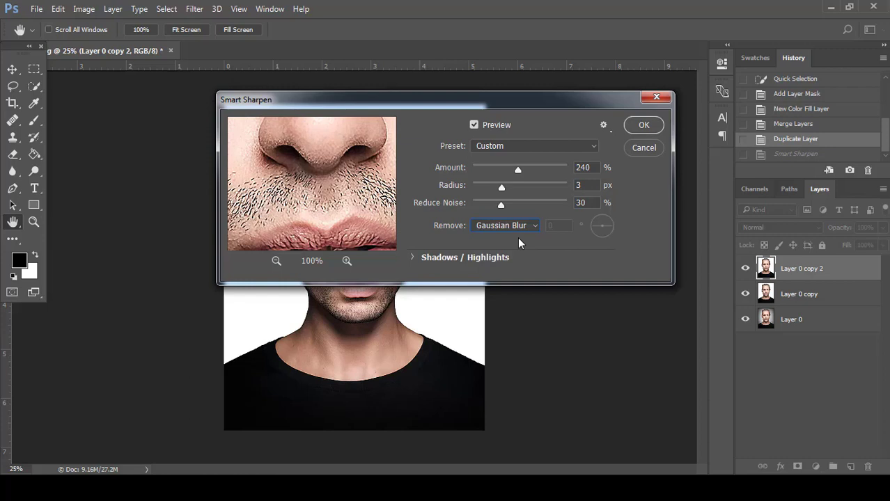
left_click(642, 126)
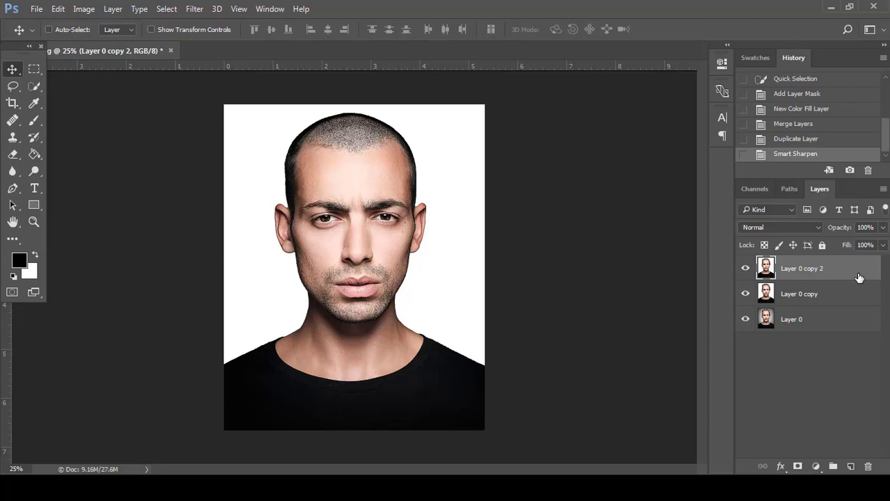
Apply the Diffuse filter in Anisotropic mode to the top portrait copy.
left_click(194, 8)
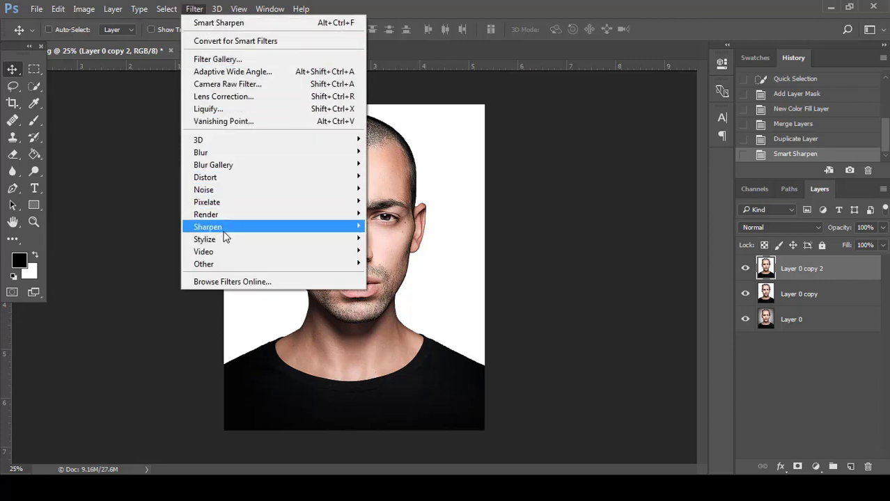
mouse_move(303, 243)
left_click(393, 240)
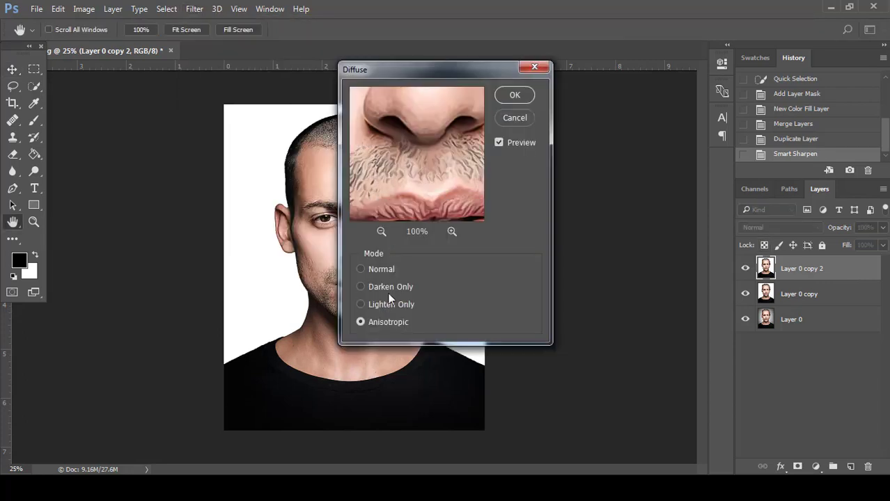
left_click(516, 95)
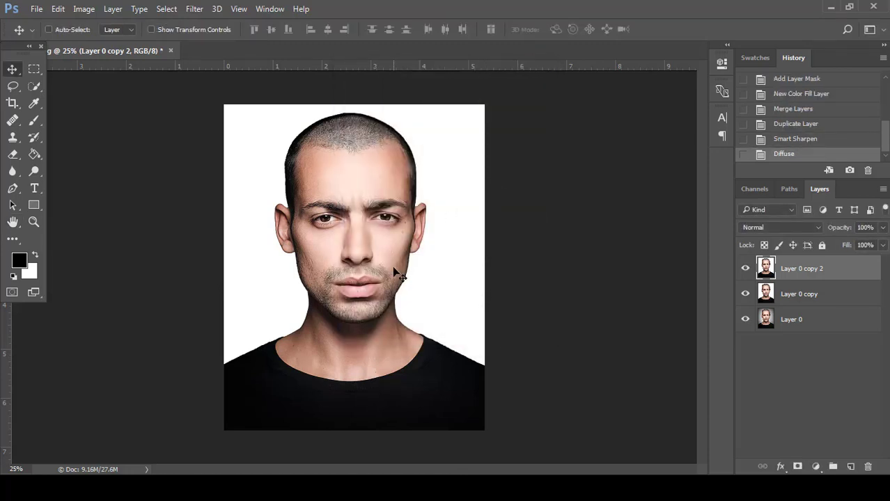
Twice rotate the canvas 90° clockwise and reapply Diffuse, leaving the portrait upside down.
left_click(84, 9)
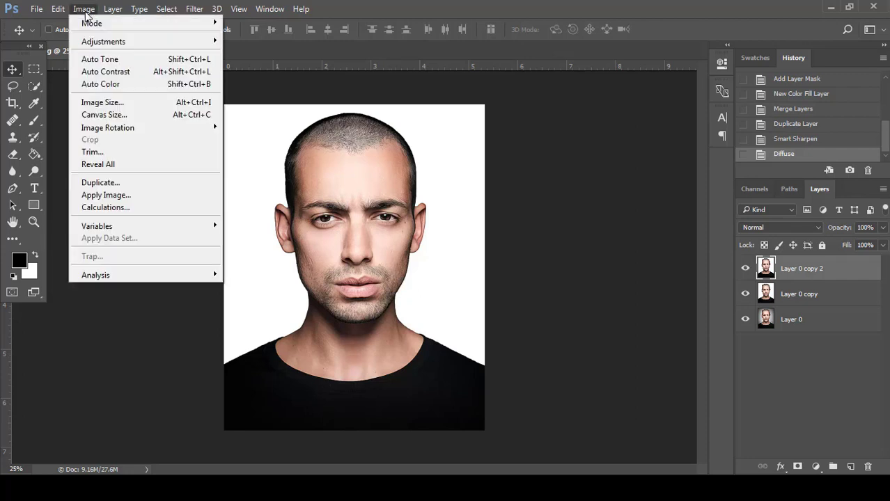
mouse_move(220, 129)
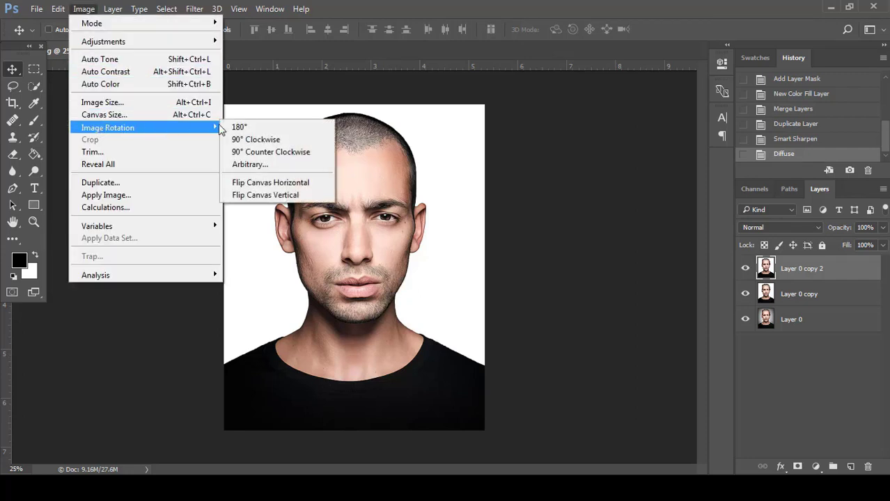
left_click(257, 139)
left_click(195, 9)
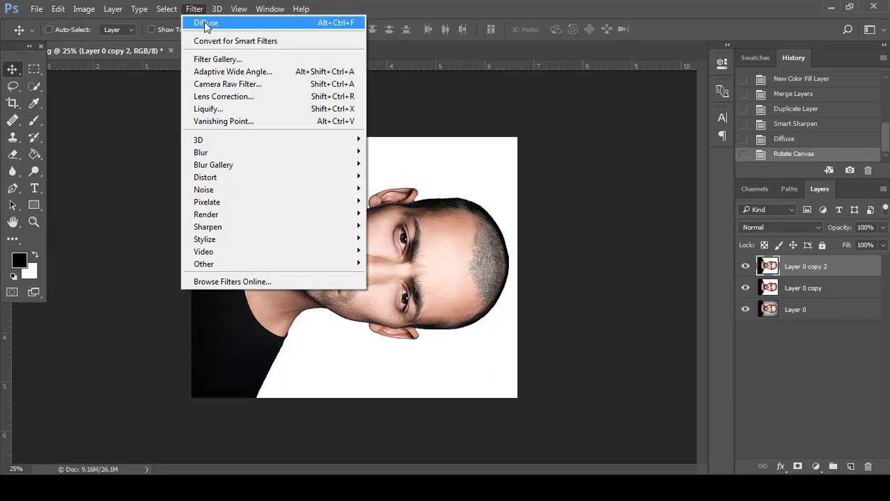
left_click(209, 25)
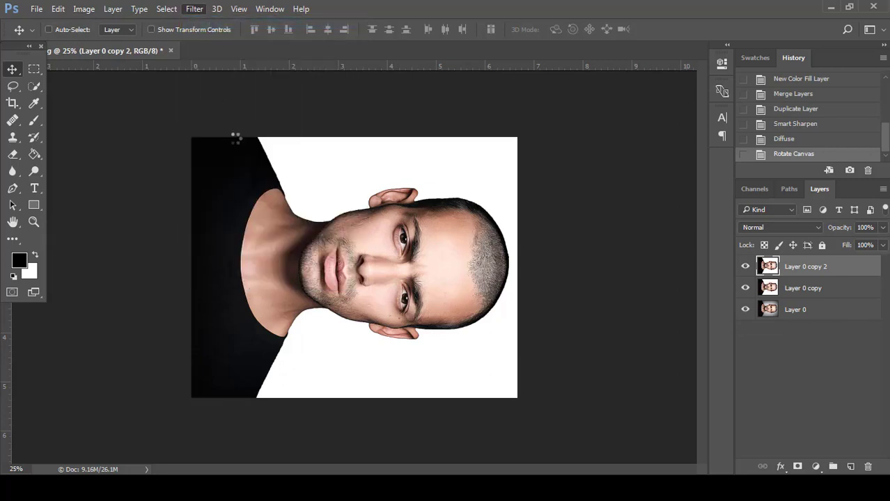
left_click(84, 8)
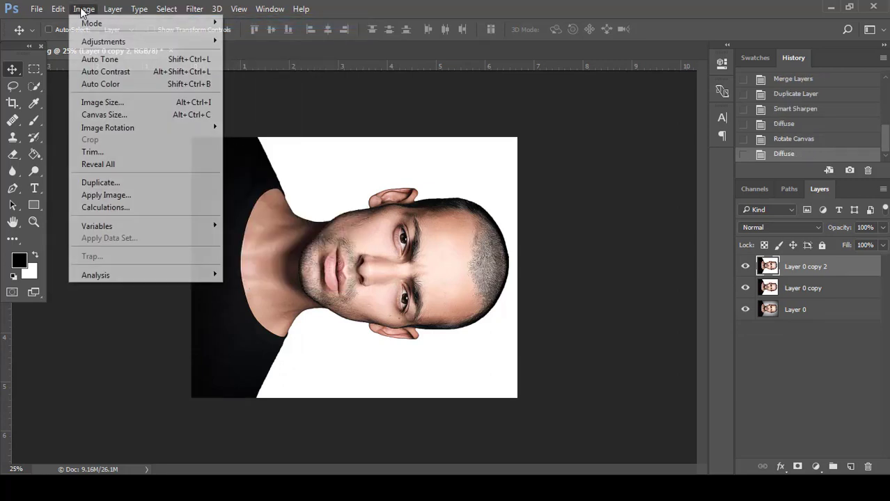
mouse_move(145, 128)
left_click(244, 138)
left_click(192, 8)
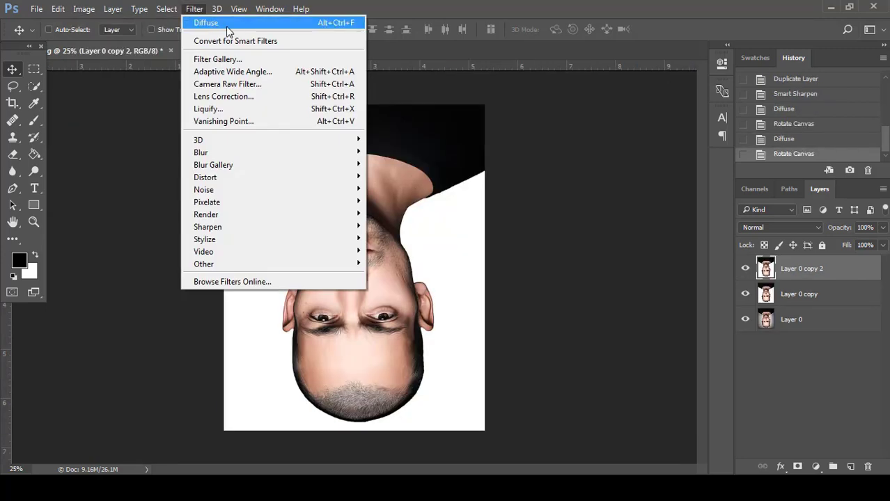
left_click(227, 31)
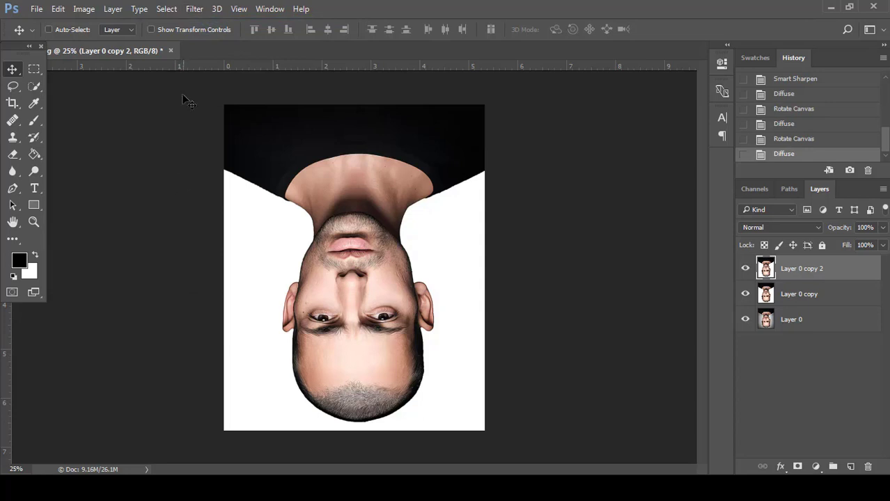
Twice more rotate 90° clockwise and reapply Diffuse, bringing the portrait upright.
left_click(84, 8)
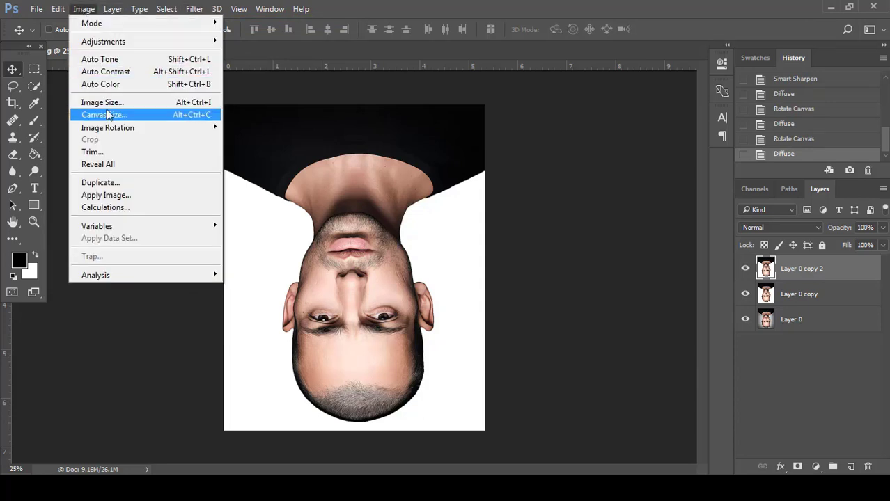
mouse_move(199, 127)
left_click(259, 141)
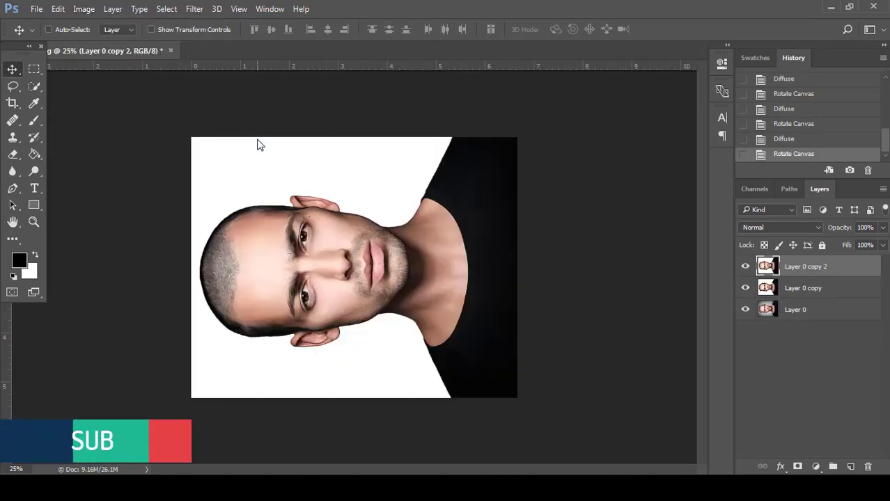
left_click(194, 8)
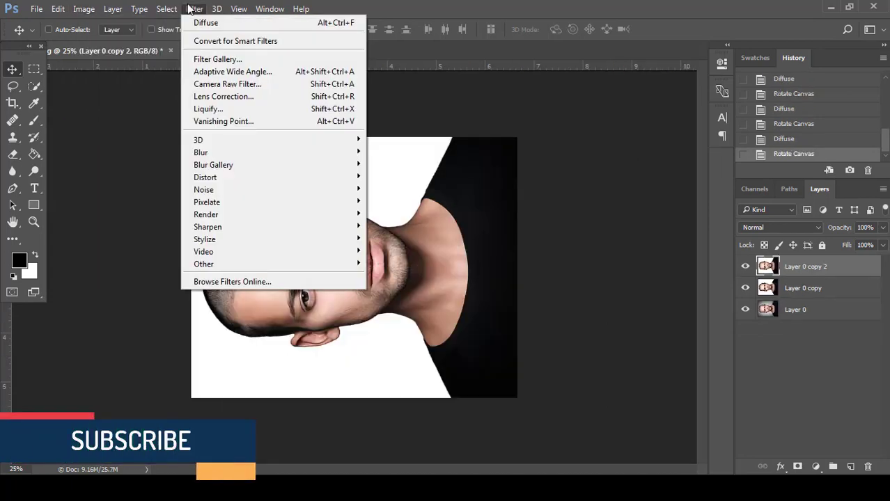
left_click(216, 28)
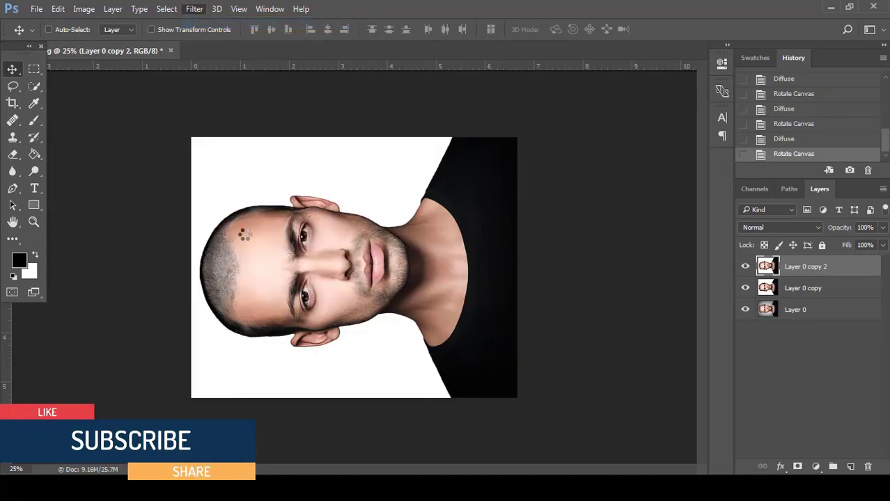
left_click(85, 9)
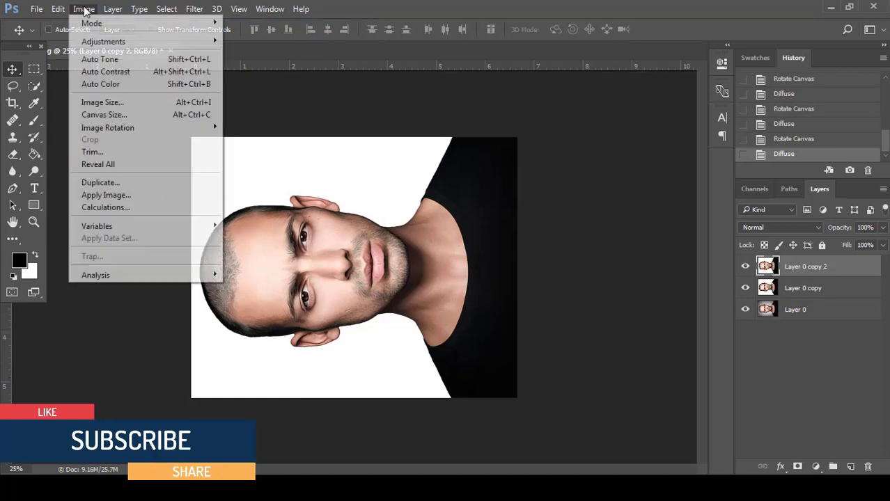
mouse_move(104, 127)
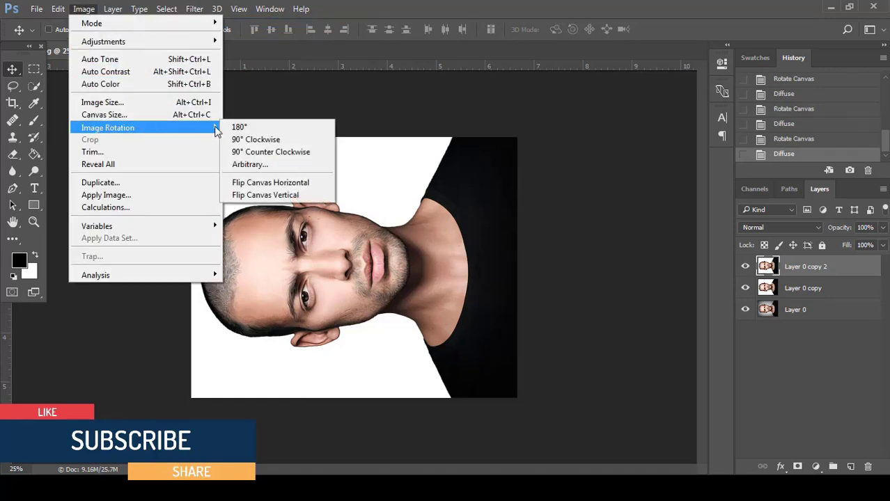
left_click(261, 139)
left_click(193, 8)
left_click(202, 23)
Apply another Smart Sharpen pass at 240% amount, 3.0 px radius and 30% noise reduction.
left_click(194, 9)
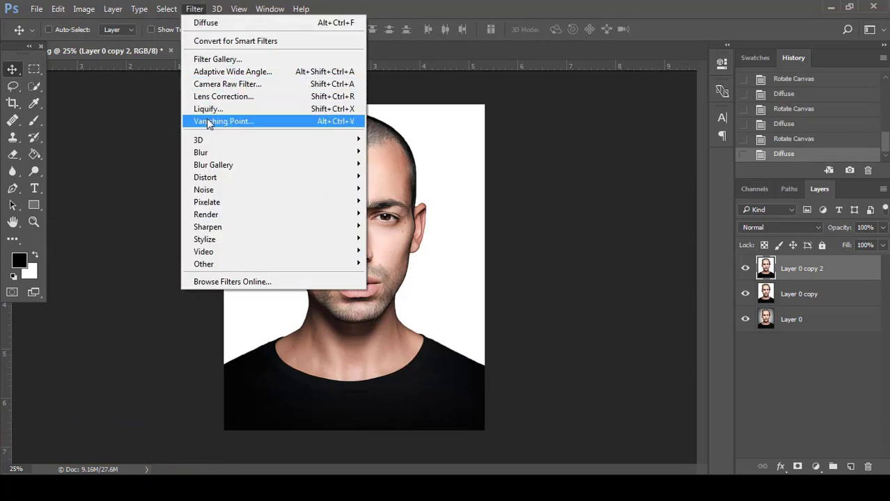
mouse_move(341, 227)
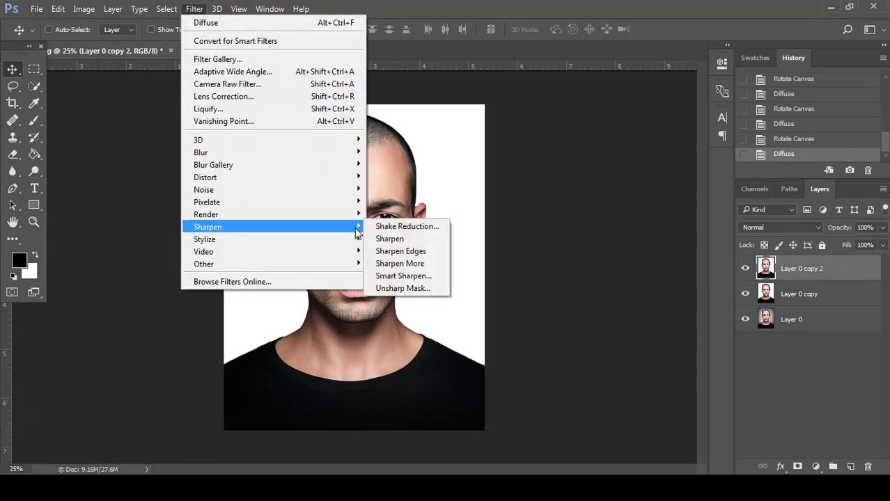
left_click(433, 277)
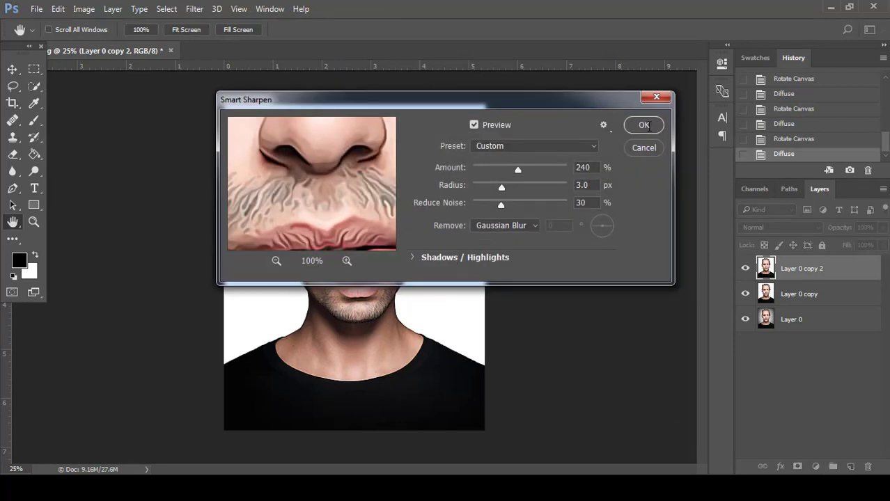
left_click(644, 125)
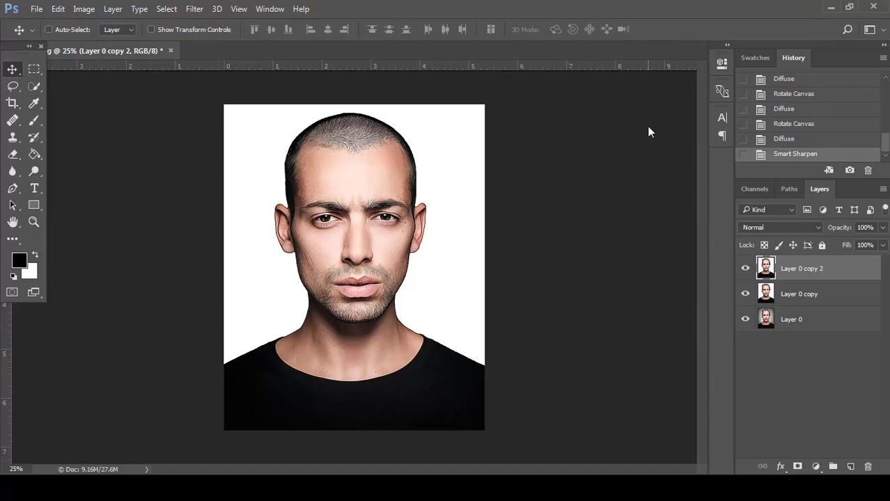
Apply the Anisotropic Diffuse filter to the portrait again.
left_click(195, 9)
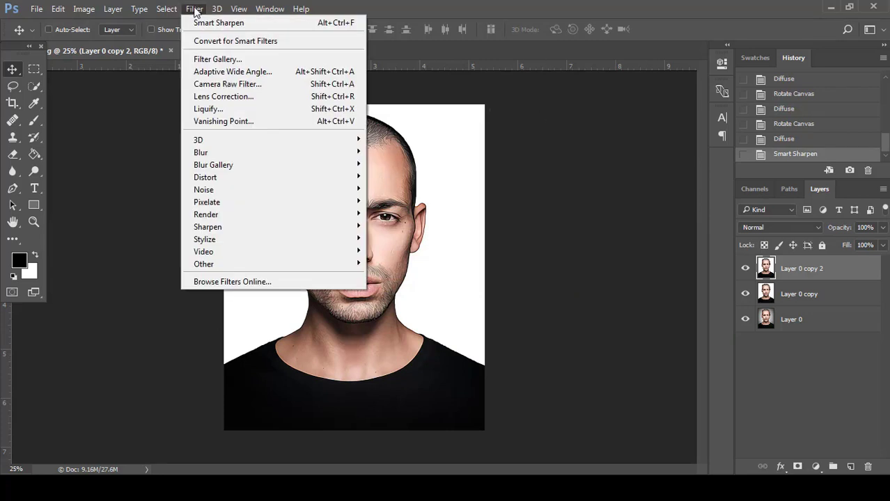
mouse_move(351, 240)
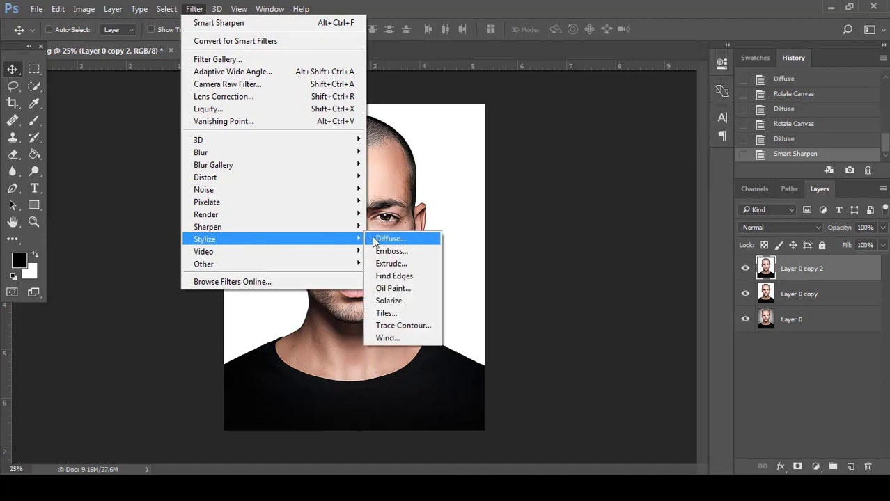
left_click(387, 241)
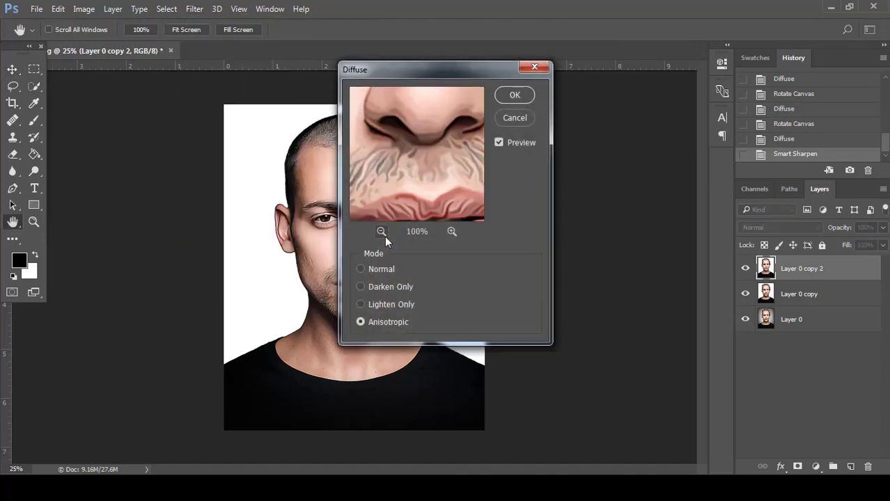
left_click(514, 96)
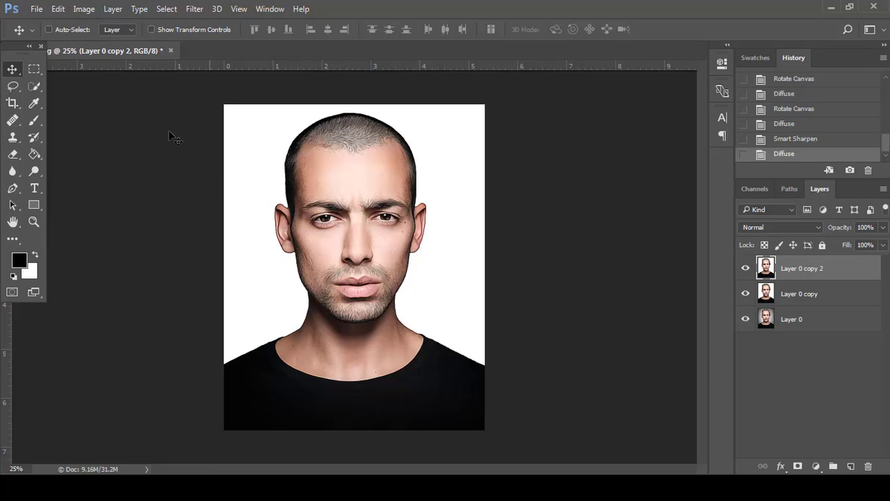
Twice rotate the canvas 90° clockwise and reapply Diffuse, leaving the face upside down.
left_click(84, 9)
mouse_move(208, 127)
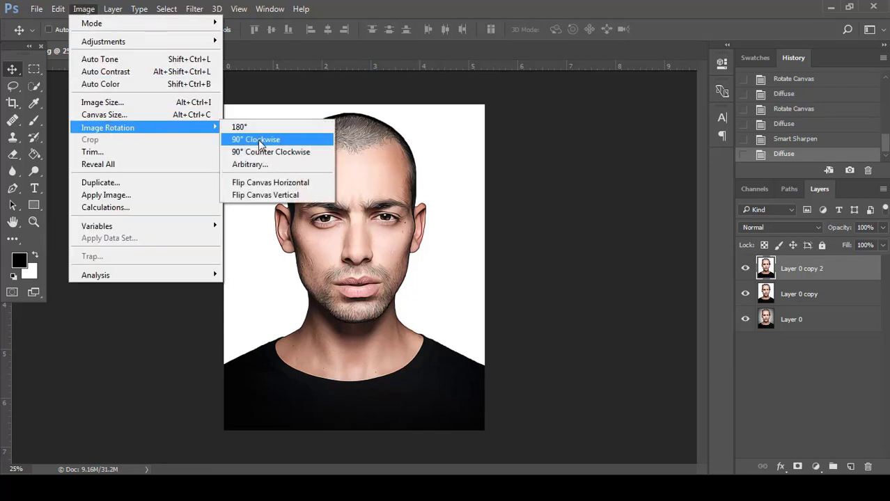
left_click(258, 140)
left_click(192, 9)
left_click(209, 20)
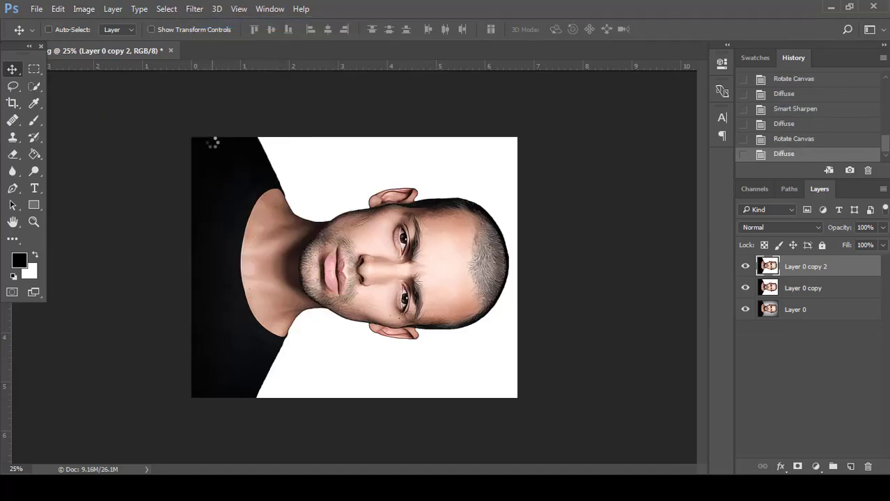
left_click(84, 9)
mouse_move(195, 130)
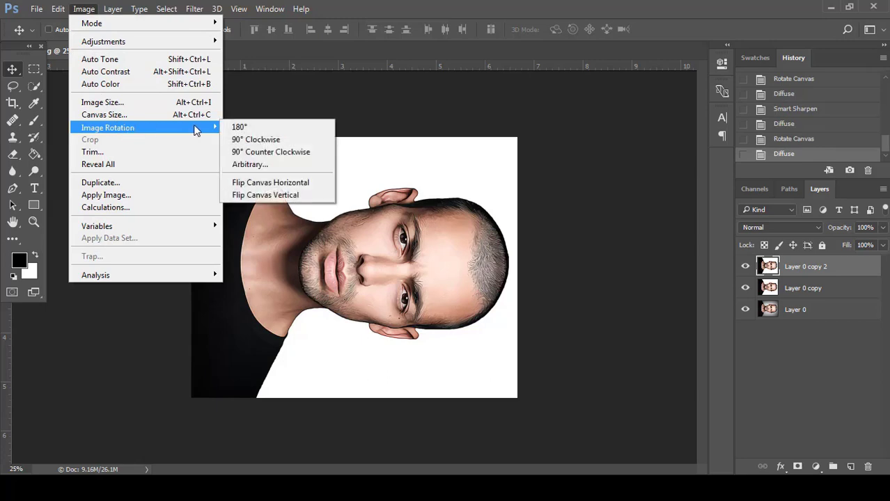
left_click(255, 140)
left_click(192, 9)
left_click(202, 21)
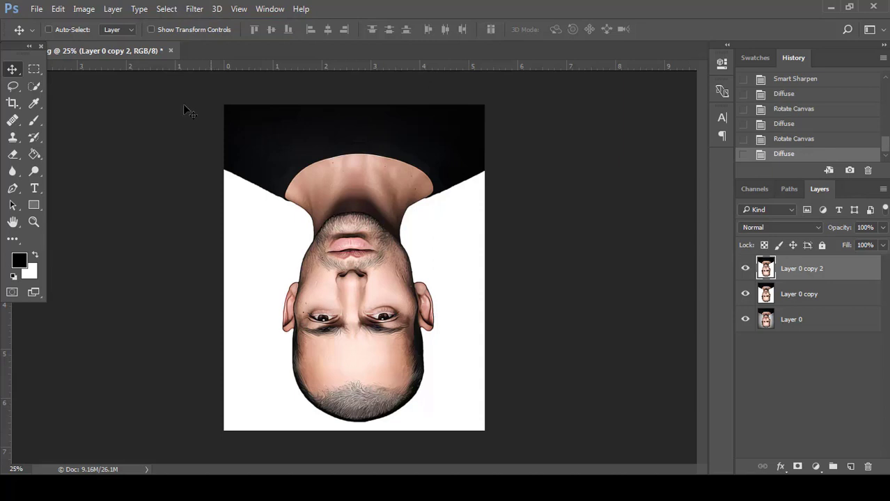
Rotate and diffuse once more, then rotate the canvas 90° clockwise back upright.
left_click(84, 8)
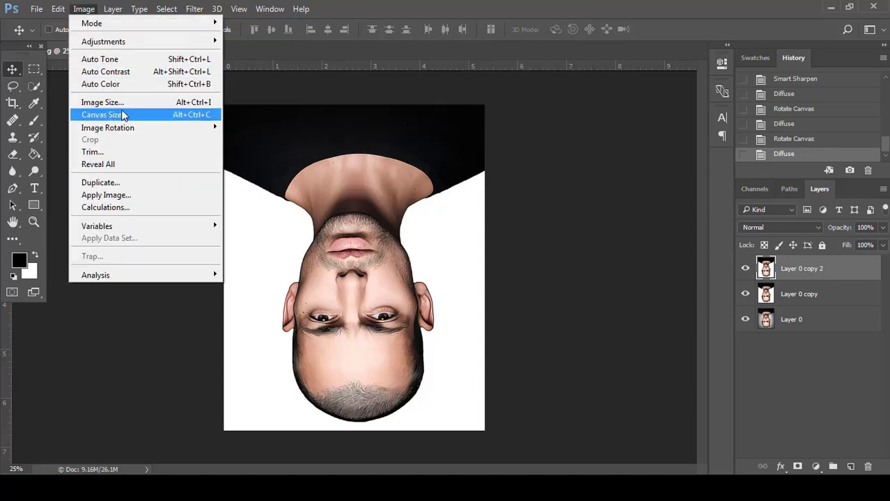
mouse_move(193, 129)
left_click(247, 139)
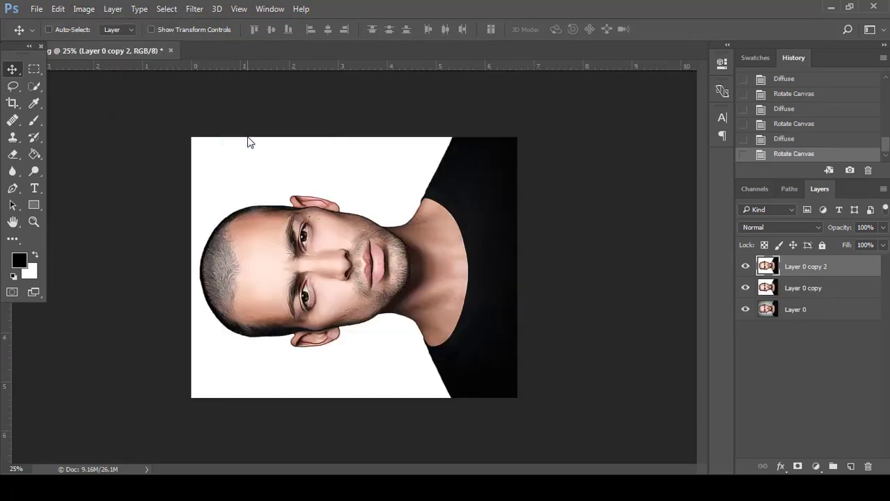
left_click(193, 10)
left_click(225, 22)
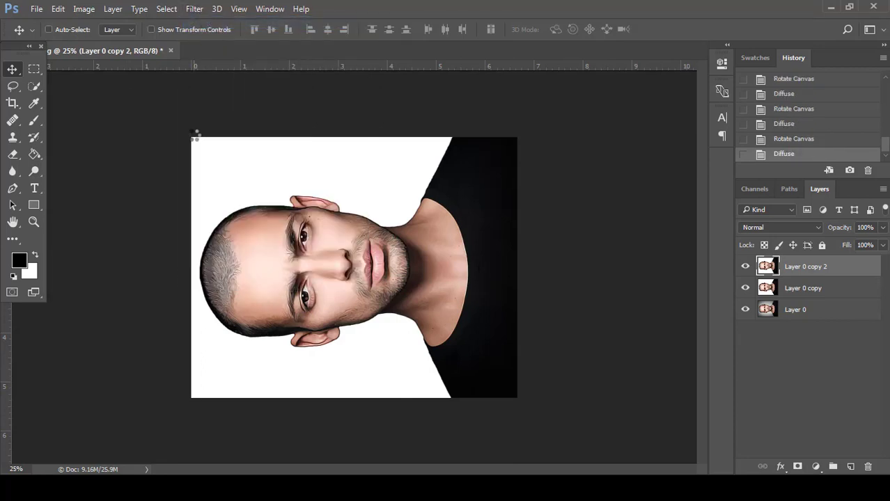
left_click(89, 12)
mouse_move(202, 128)
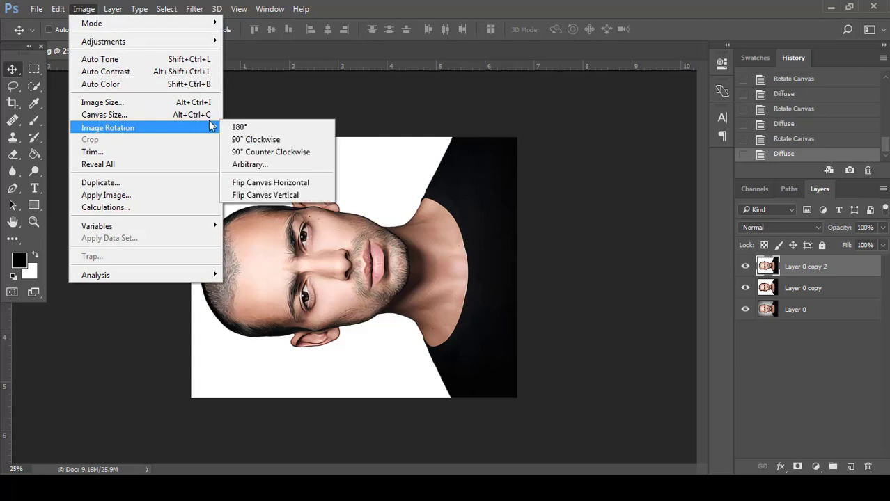
left_click(256, 140)
left_click(194, 9)
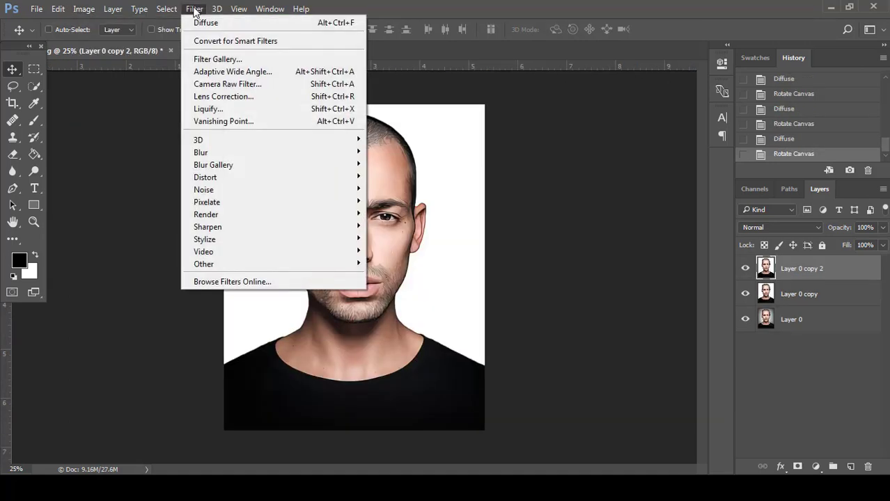
Reapply Diffuse to Layer 0 copy 2, then Smart Sharpen it at 240%, 3 px, 30%.
left_click(209, 23)
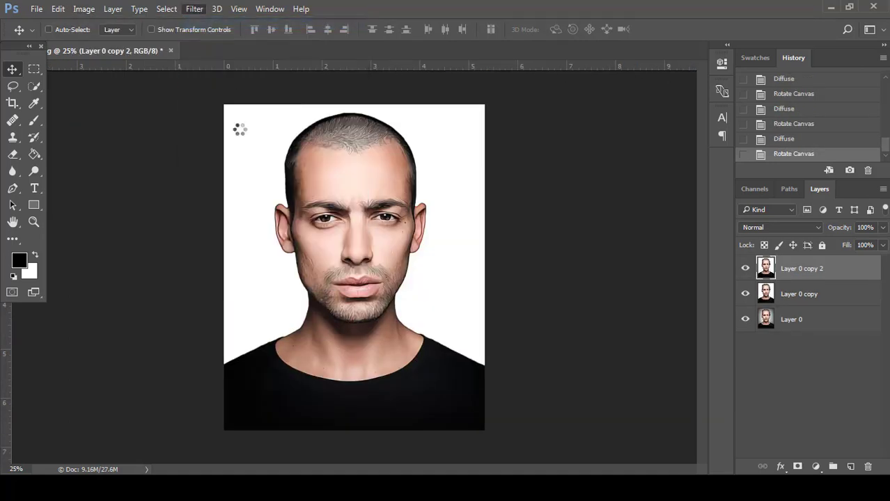
left_click(194, 9)
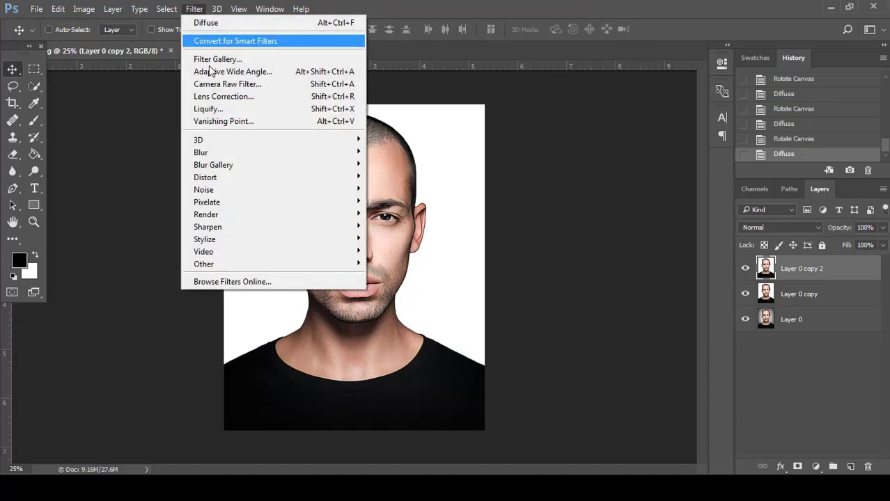
mouse_move(265, 232)
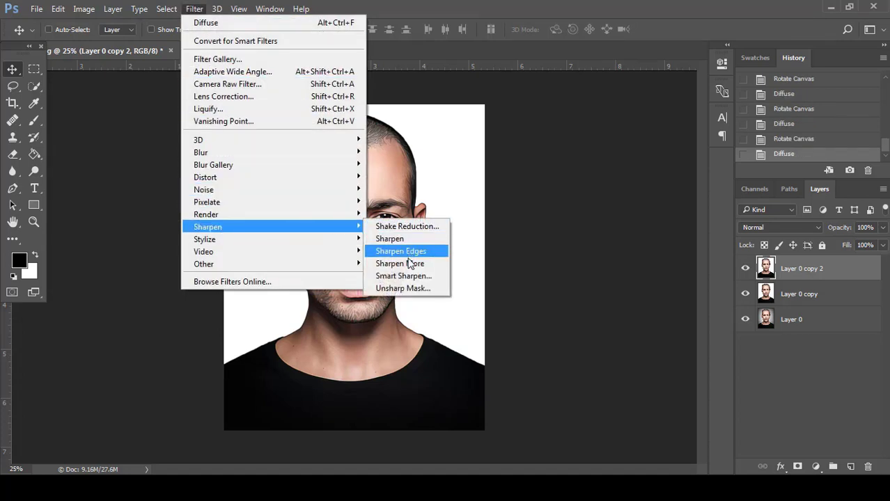
left_click(404, 276)
left_click(643, 125)
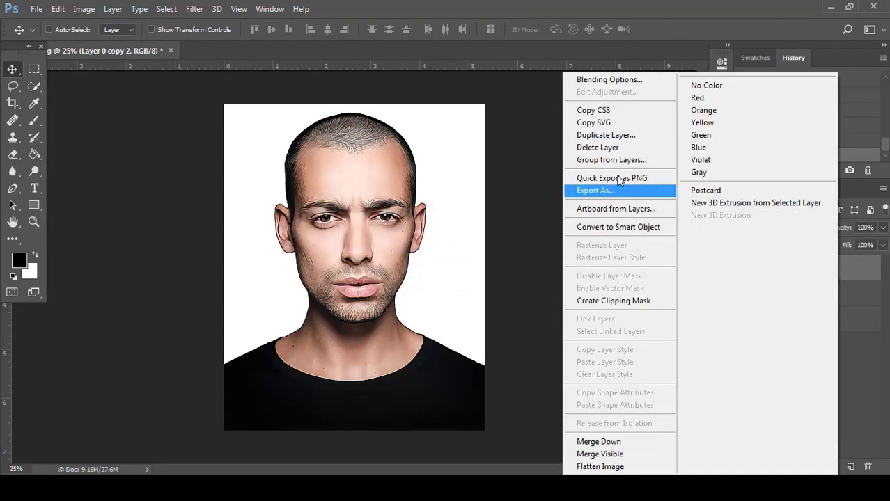
Convert Layer 0 copy 2 to a smart object and duplicate it twice.
left_click(609, 228)
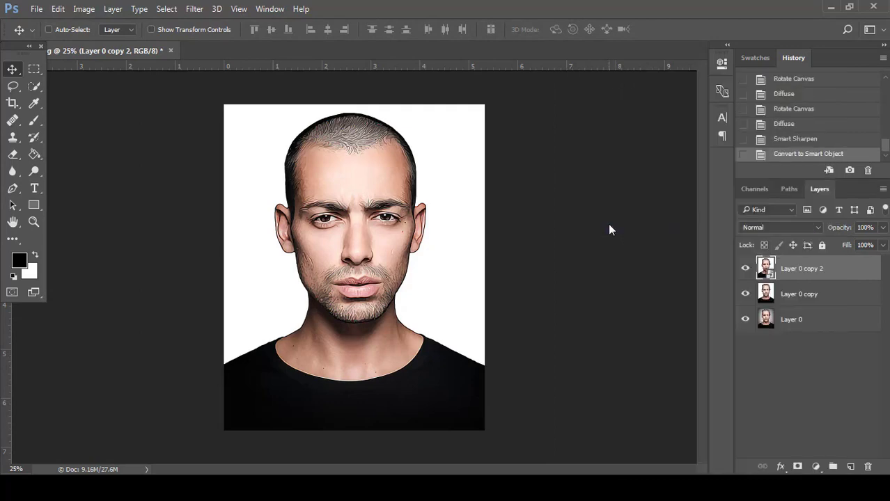
right_click(844, 274)
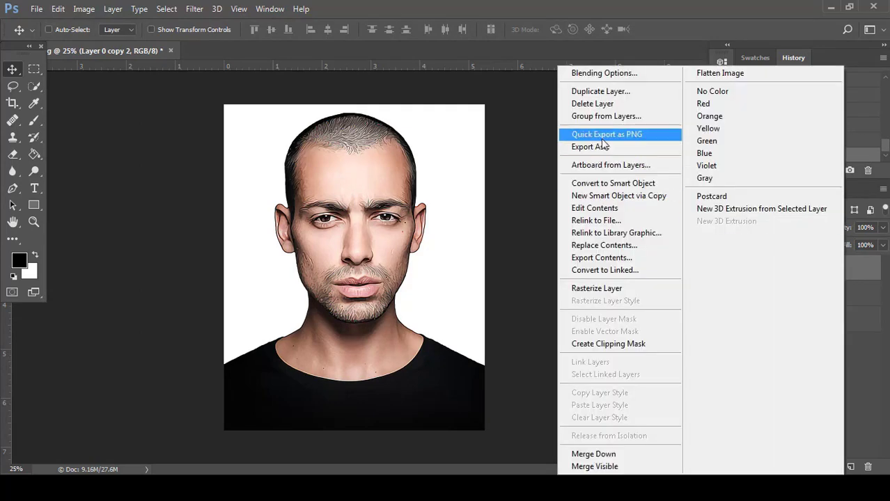
left_click(603, 93)
left_click(559, 143)
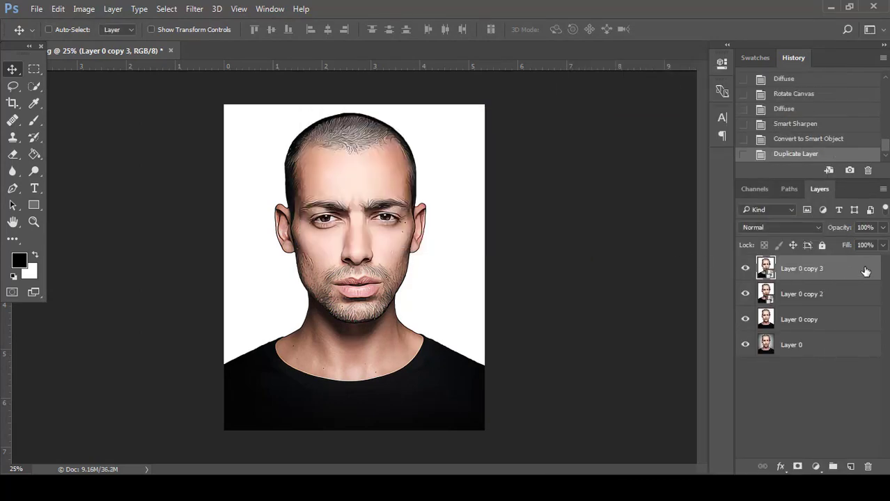
right_click(863, 271)
left_click(610, 93)
left_click(559, 144)
Rename the three layers hard detail, soft detail and high pass, then hide high pass.
double_click(812, 319)
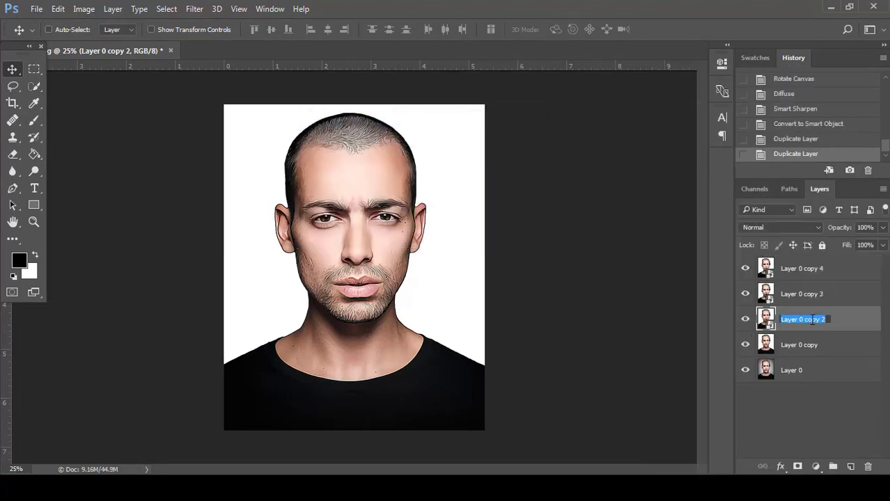
type("hard detail")
key("Return")
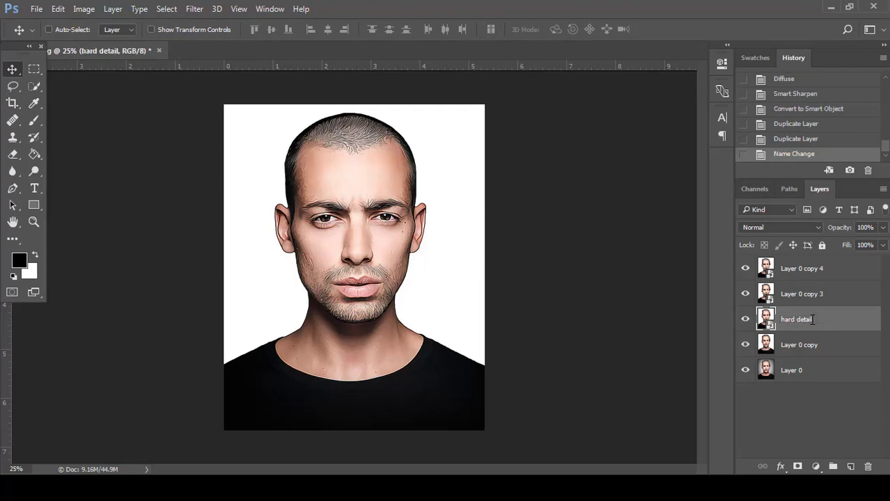
double_click(806, 295)
type("soft detail")
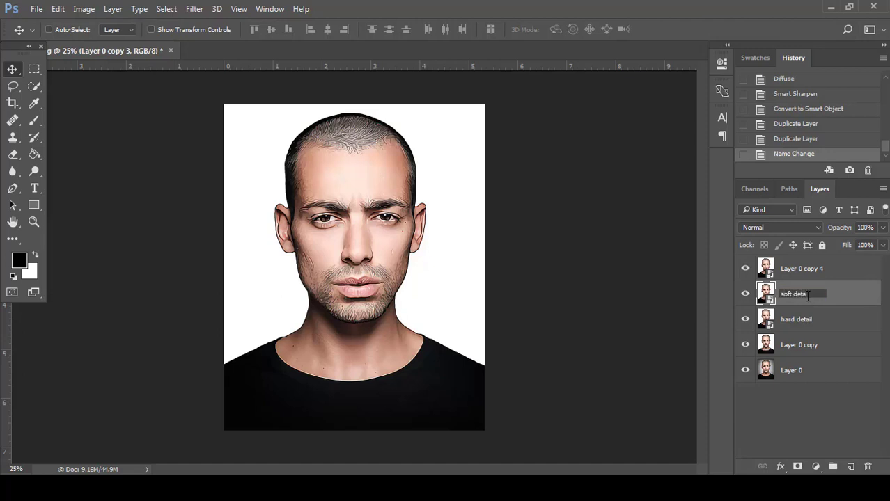
key("Return")
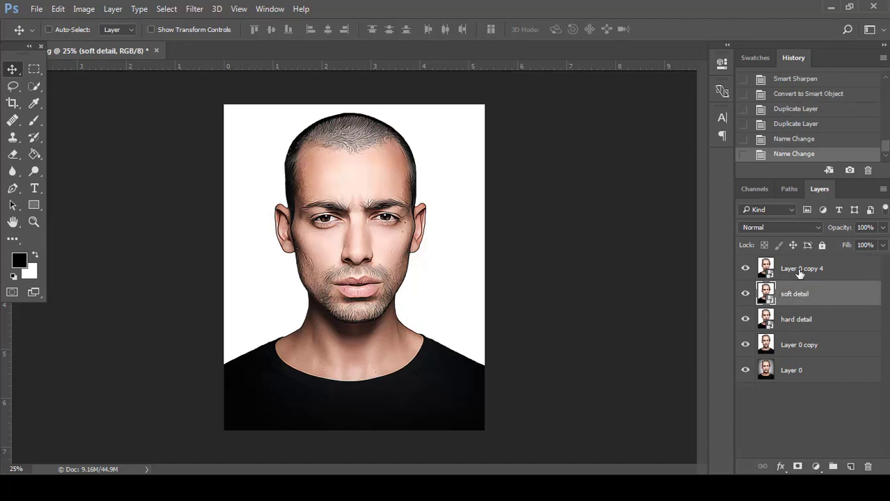
double_click(799, 270)
type("h")
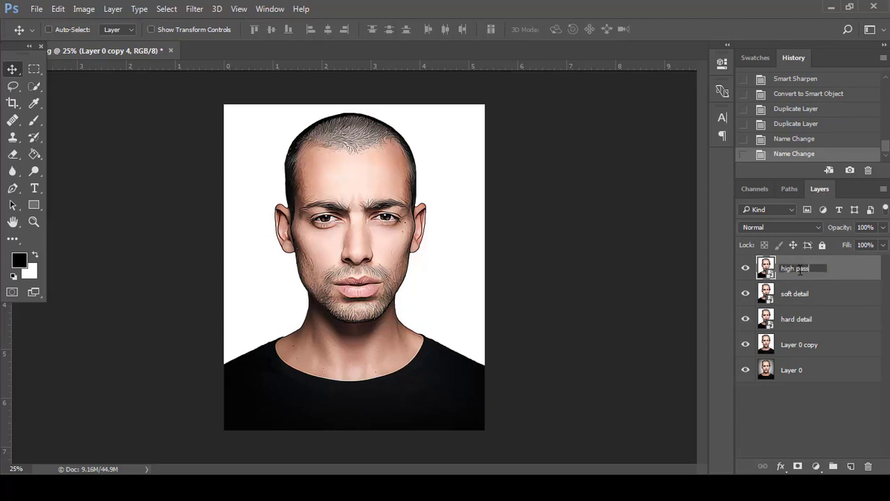
type("igh pass")
key("Return")
left_click(745, 268)
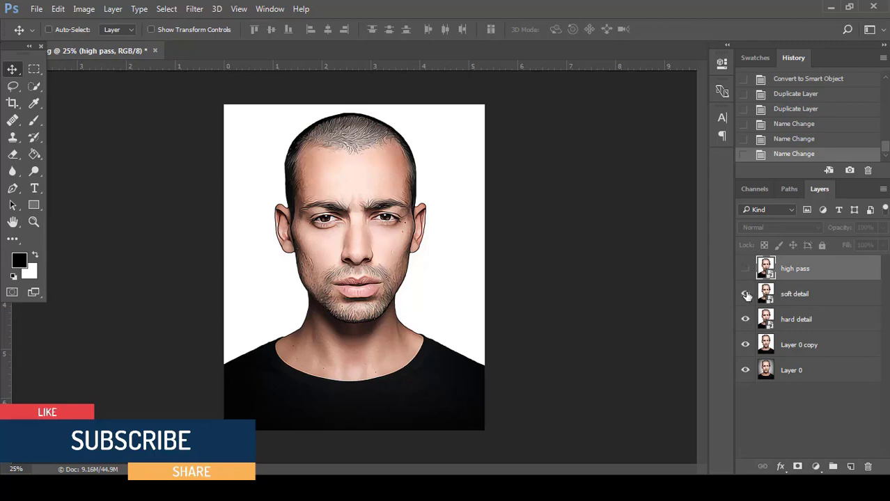
Hide soft detail and give hard detail a Cutout filter: levels 8, simplicity 5, fidelity 1.
left_click(746, 293)
left_click(834, 327)
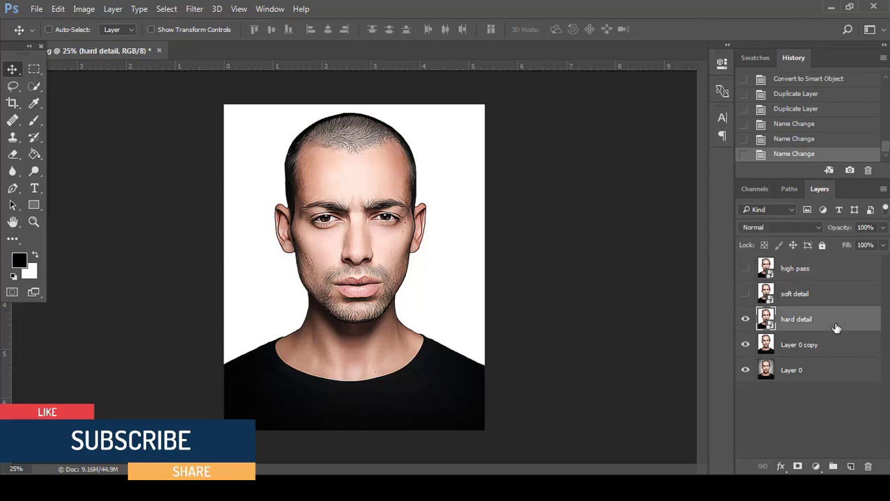
left_click(196, 9)
left_click(244, 59)
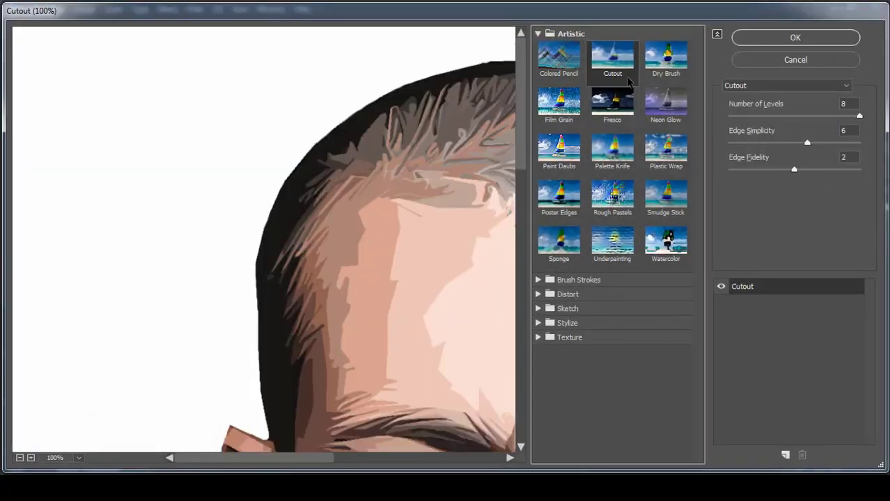
left_click(854, 103)
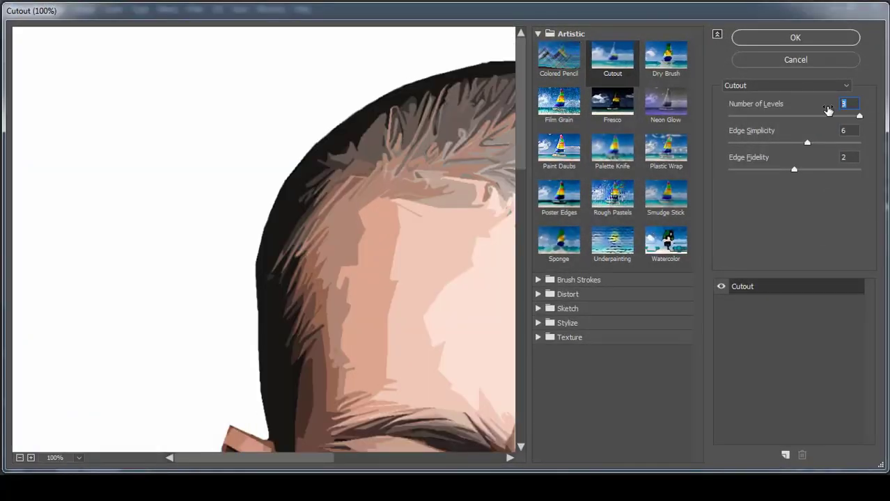
left_click(851, 131)
type("5")
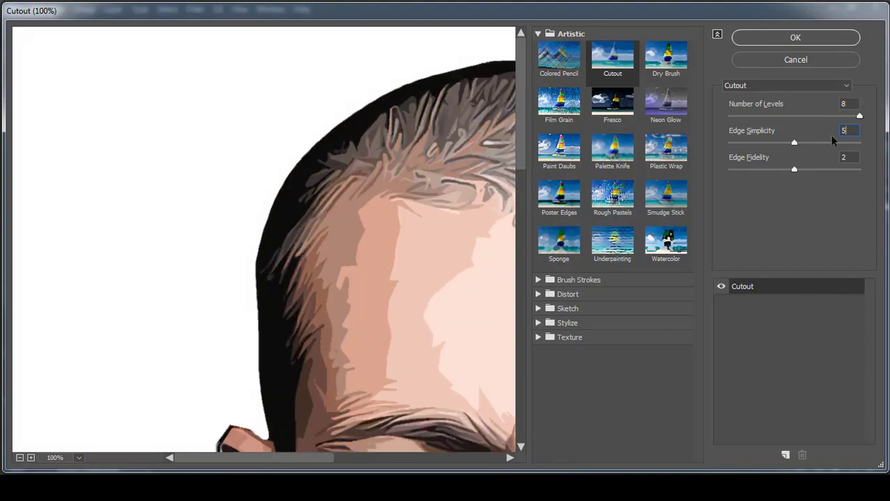
type("1")
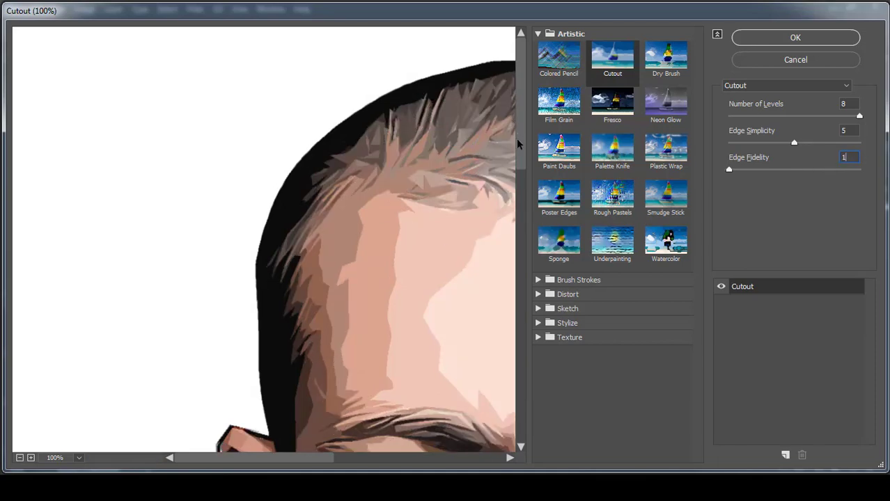
left_click_drag(520, 145, 519, 215)
left_click_drag(311, 472, 420, 470)
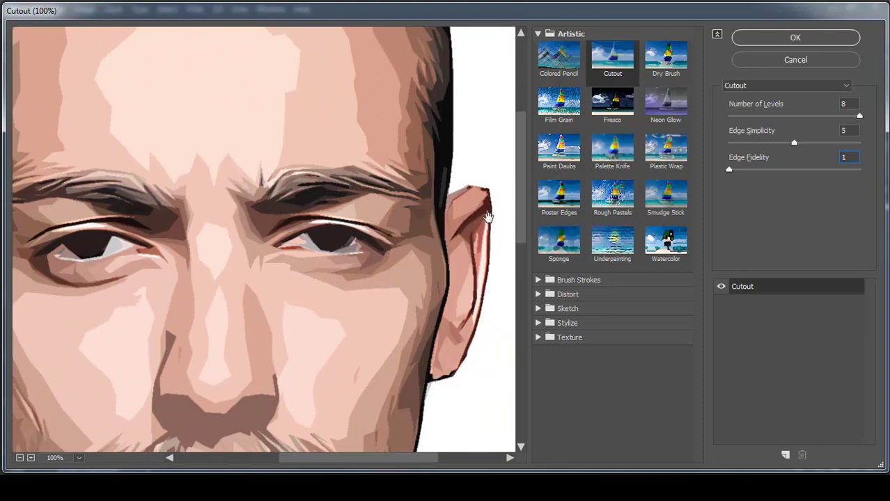
left_click(841, 41)
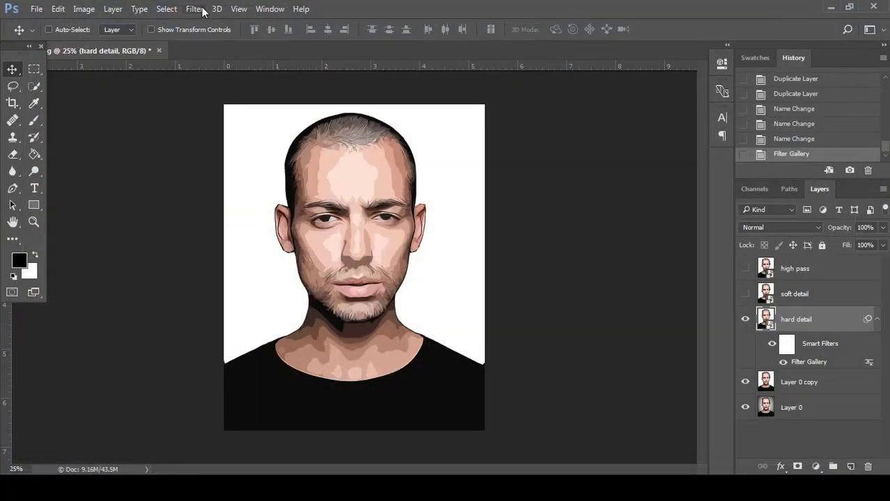
Apply Unsharp Mask 150%, radius 2 px, threshold 0 to hard detail, then show soft detail.
left_click(203, 9)
mouse_move(364, 229)
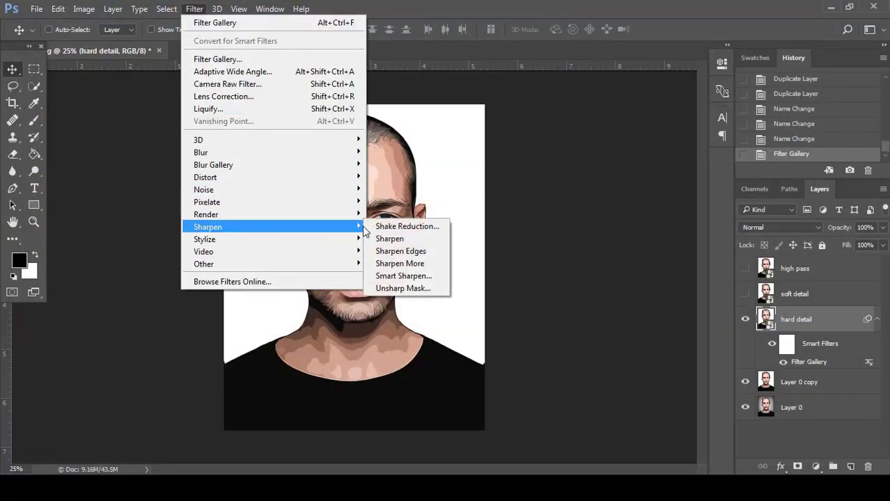
left_click(404, 289)
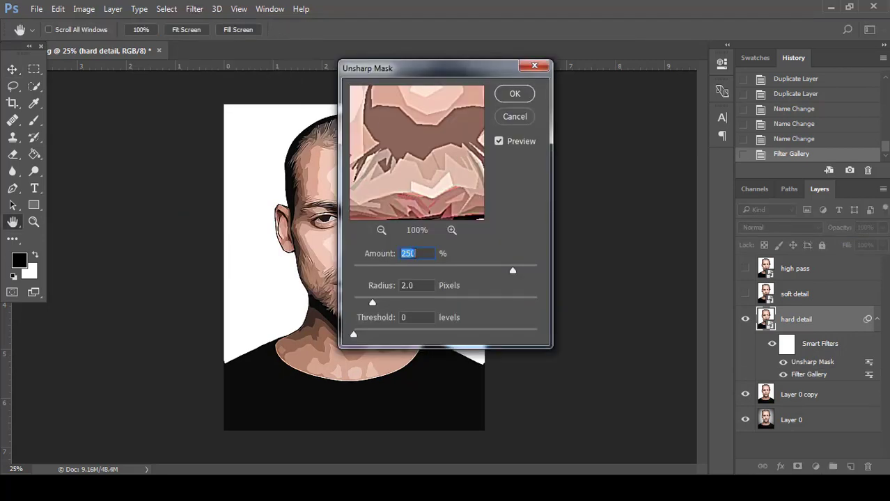
type("1")
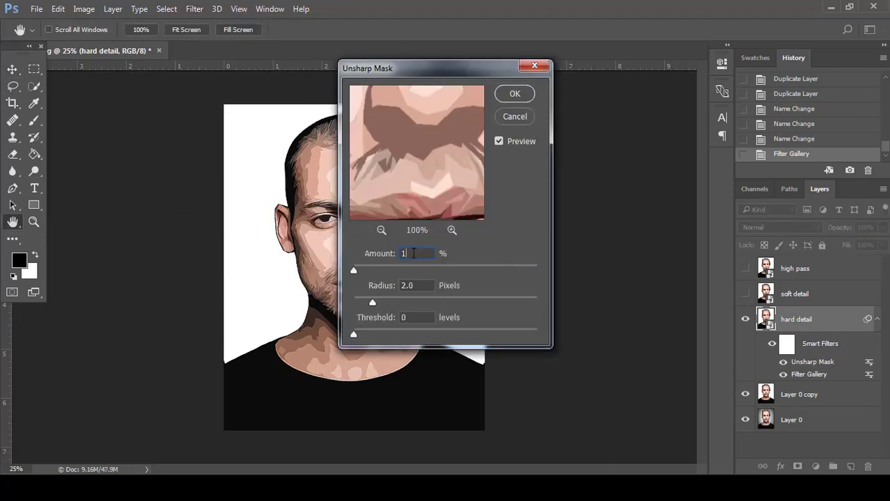
type("50")
key("Tab")
type("2")
key("Tab")
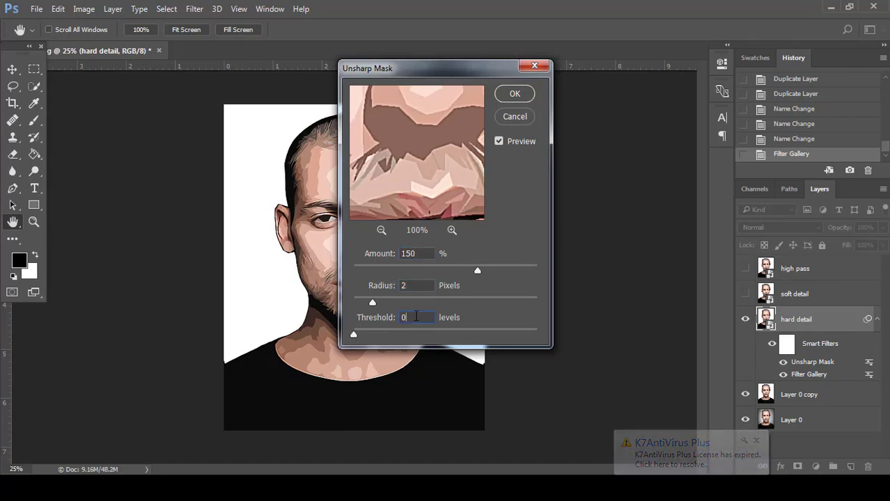
left_click(515, 94)
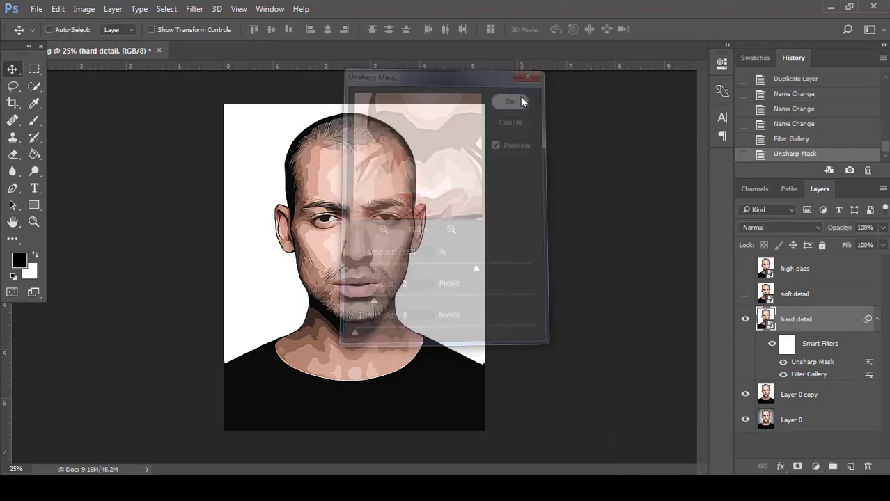
left_click(766, 290)
left_click(745, 294)
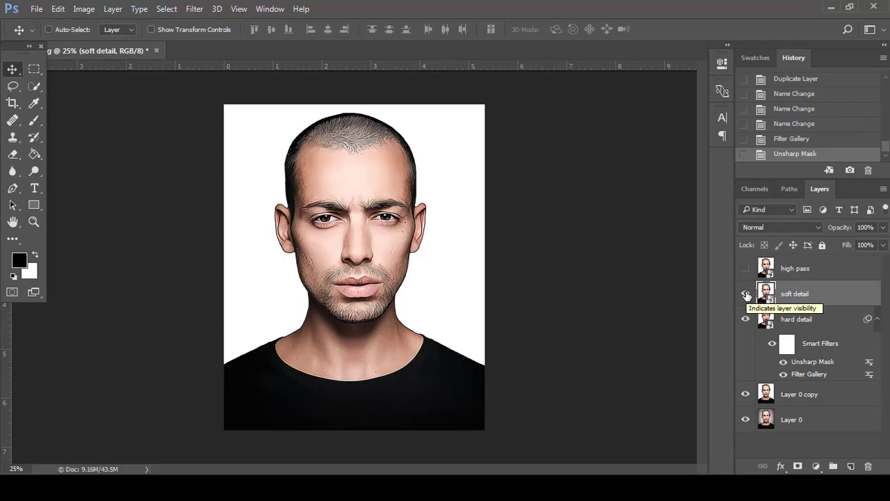
Apply a Cutout filter with Edge Simplicity 6 to soft detail, faded to 35% opacity.
left_click(195, 9)
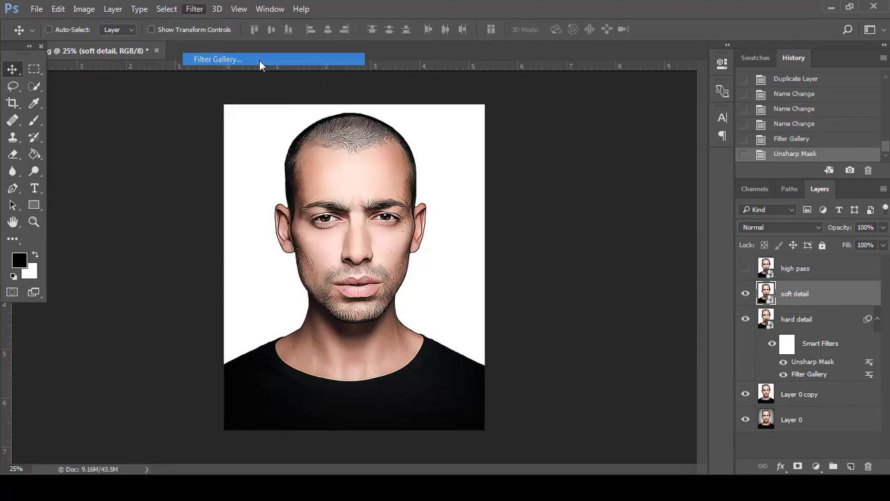
left_click(259, 61)
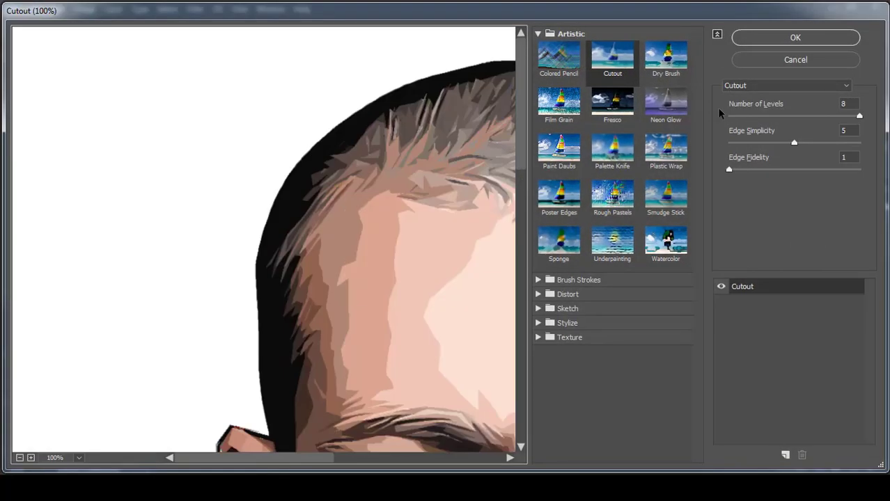
left_click(854, 130)
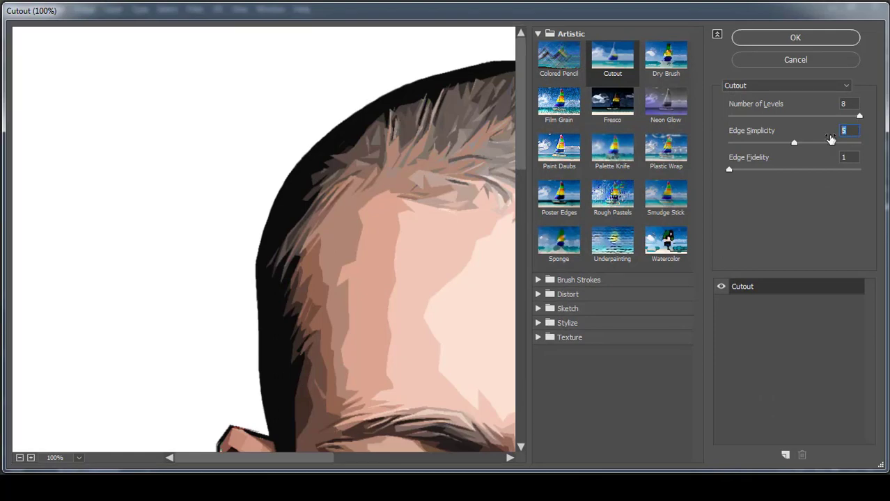
type("6")
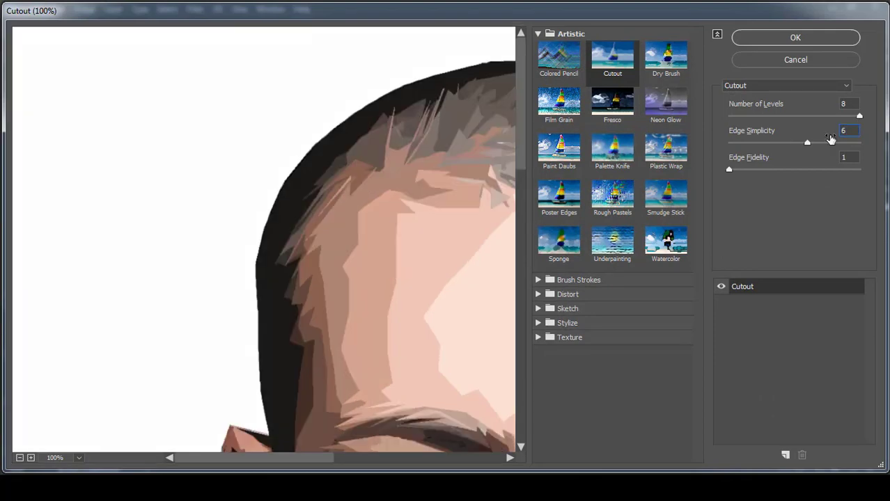
left_click(836, 40)
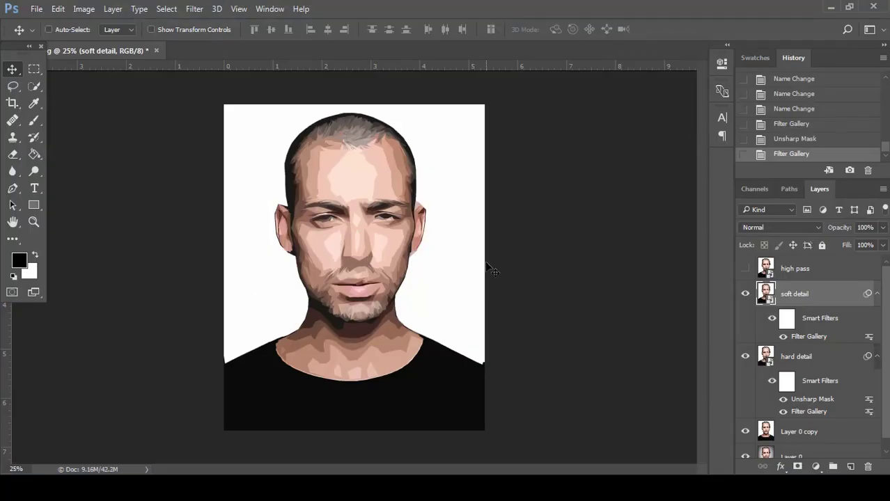
double_click(868, 339)
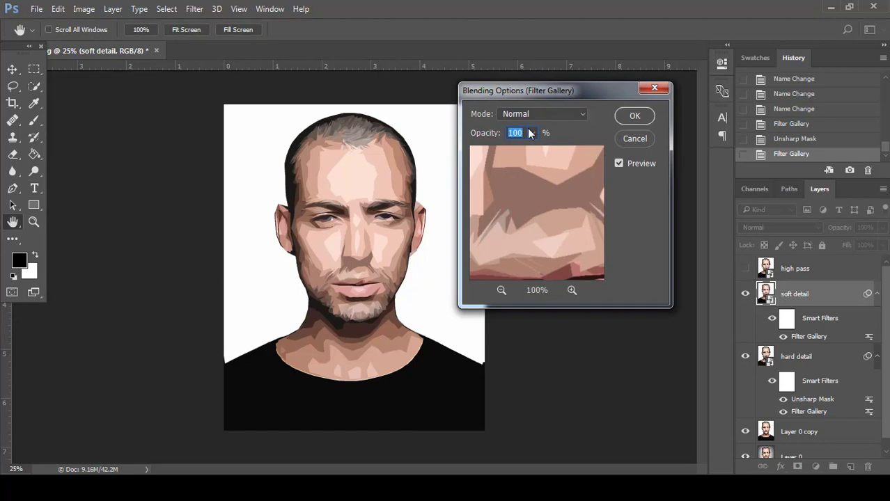
type("35")
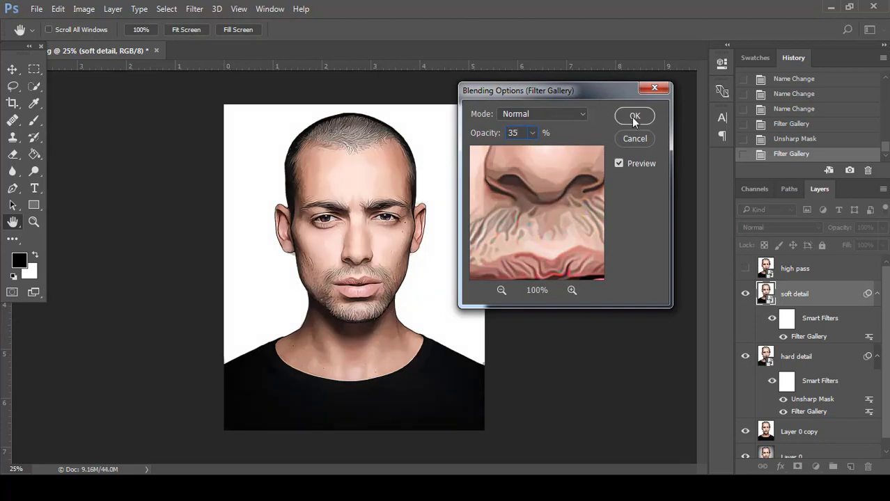
left_click(635, 117)
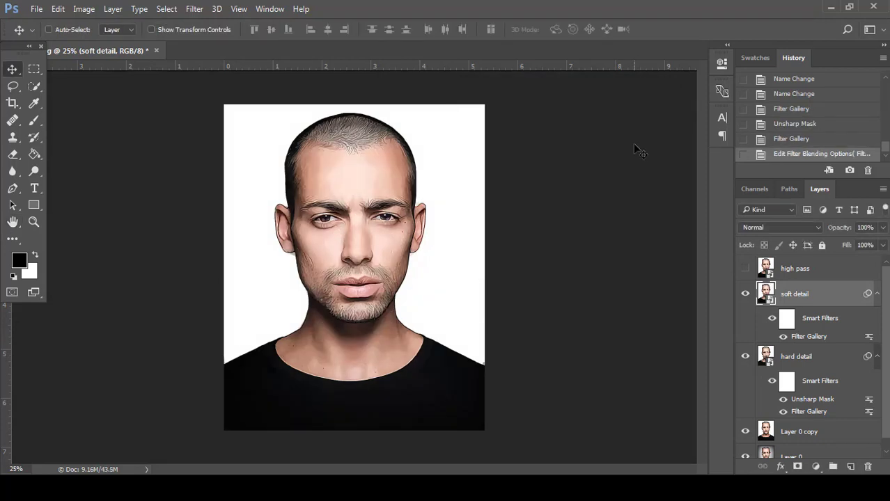
Add a second Cutout pass with Edge Fidelity 2, also blended at 35% opacity.
left_click(194, 9)
left_click(257, 61)
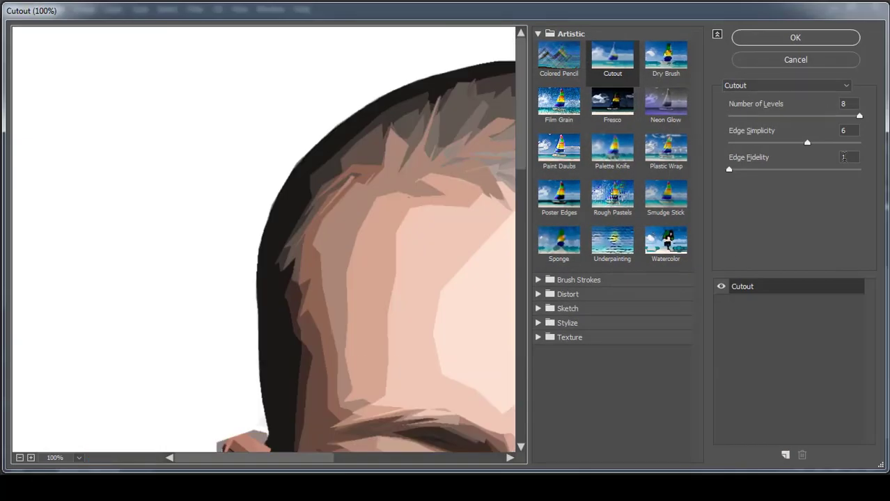
left_click_drag(832, 162, 823, 166)
left_click(808, 41)
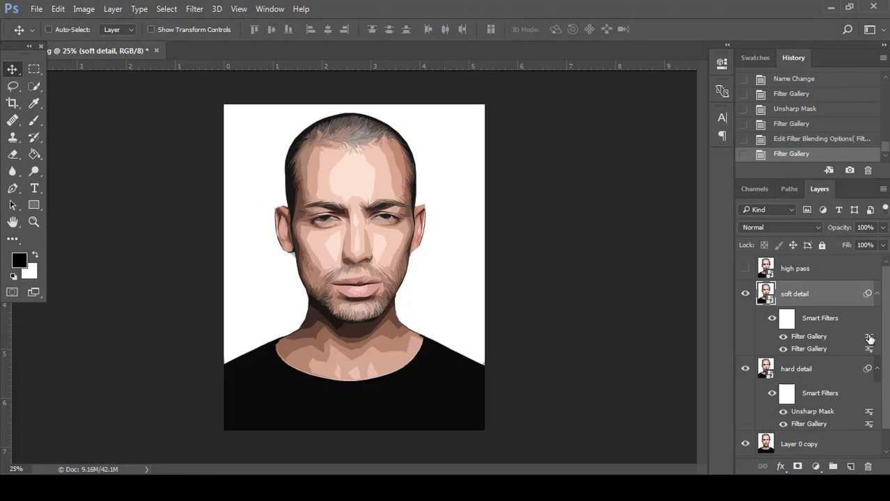
double_click(869, 338)
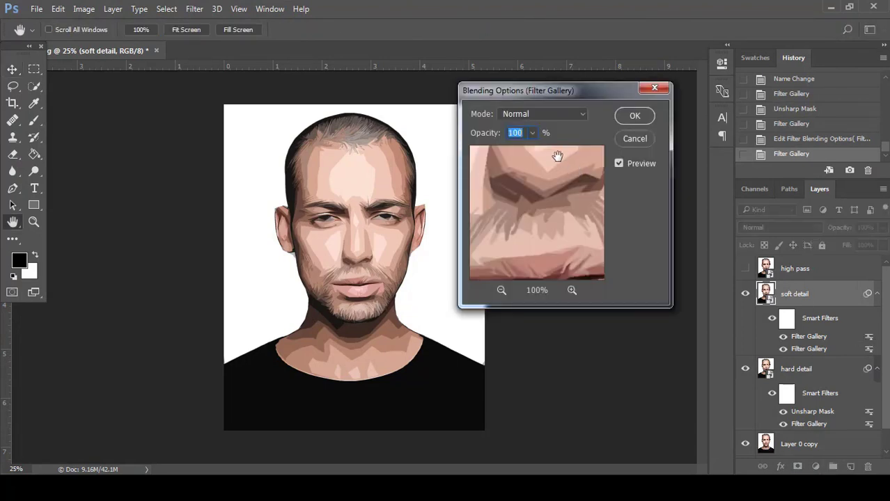
type("35")
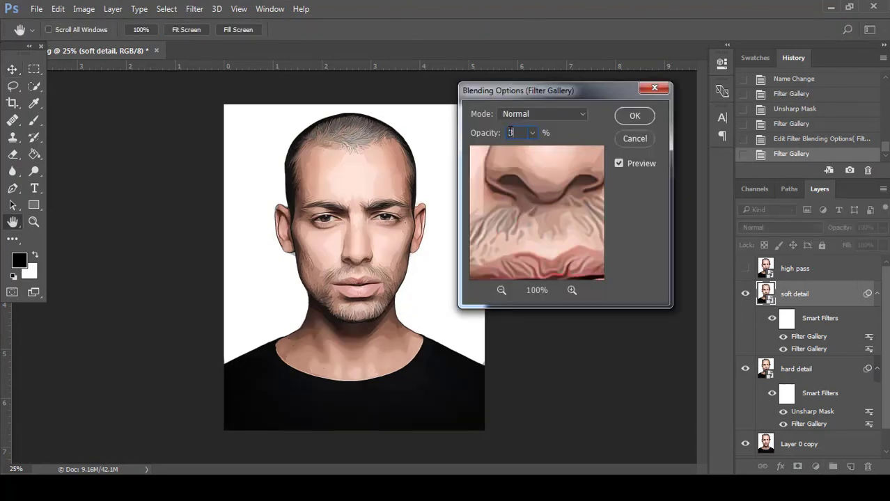
left_click(636, 116)
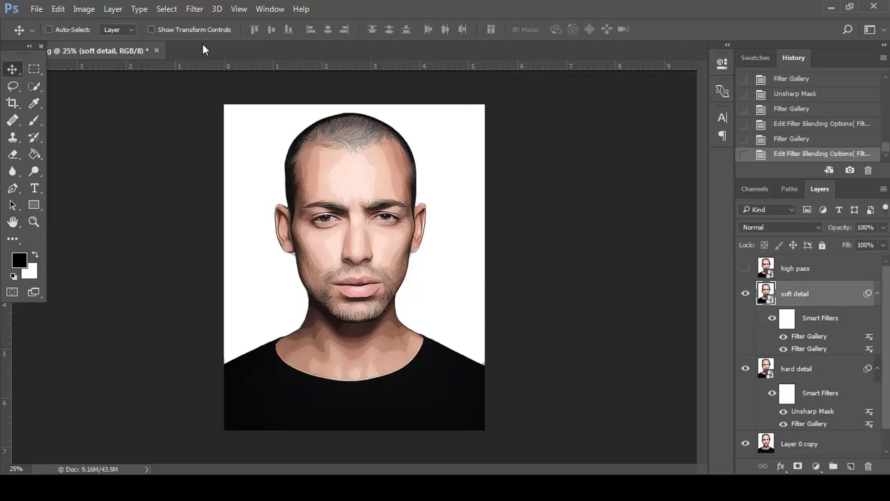
Sharpen the soft detail layer with an Unsharp Mask at Amount 250.
left_click(194, 9)
mouse_move(217, 228)
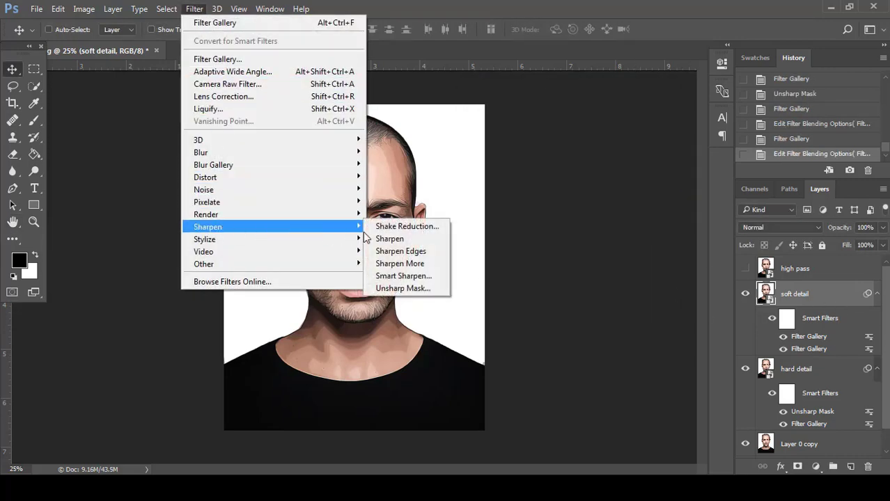
left_click(433, 287)
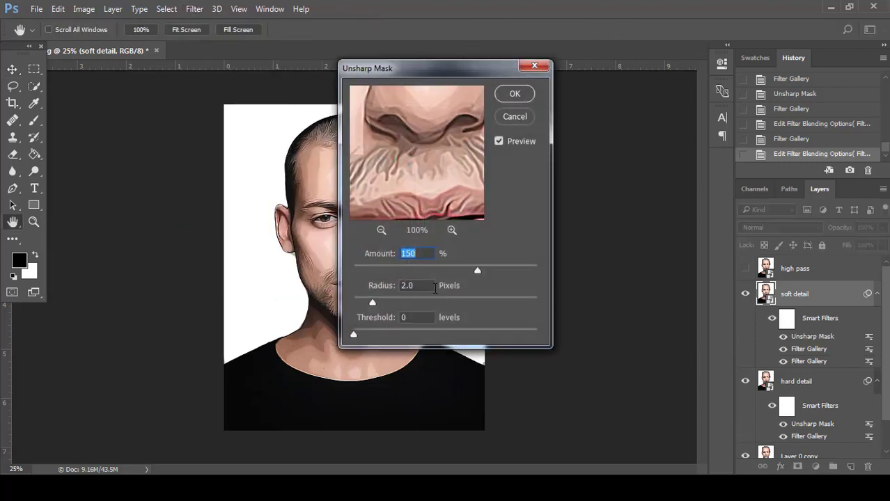
type("250")
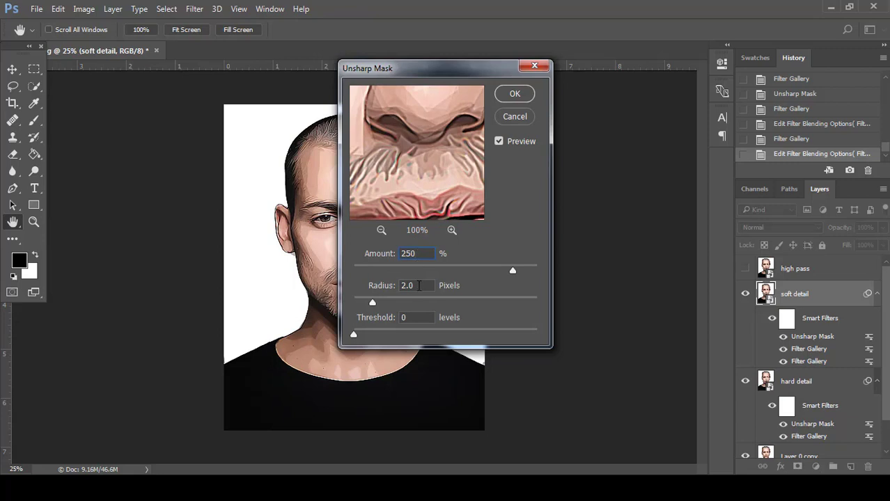
left_click(515, 94)
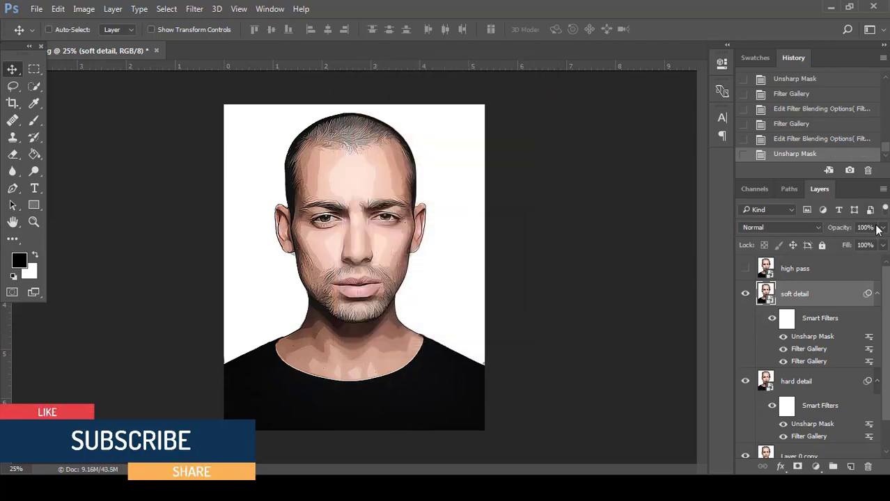
Lower soft detail's layer opacity to 50% and make the high pass layer visible.
left_click_drag(873, 227, 849, 229)
type("50")
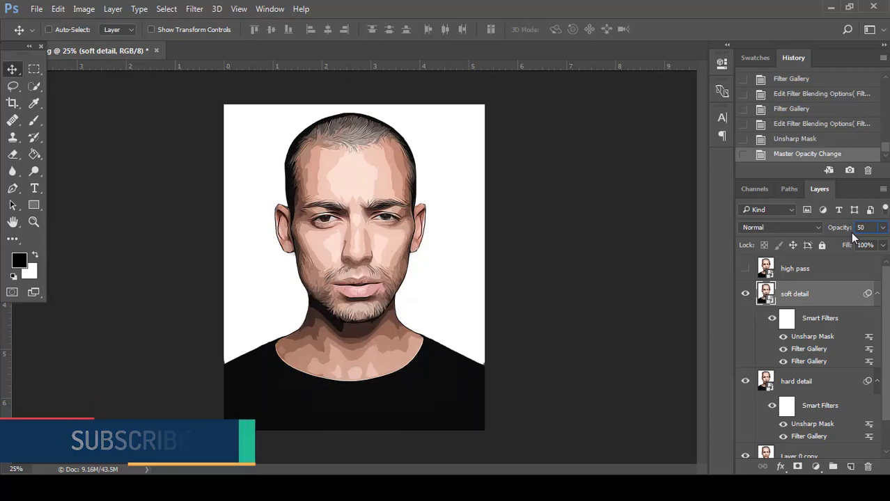
key("Return")
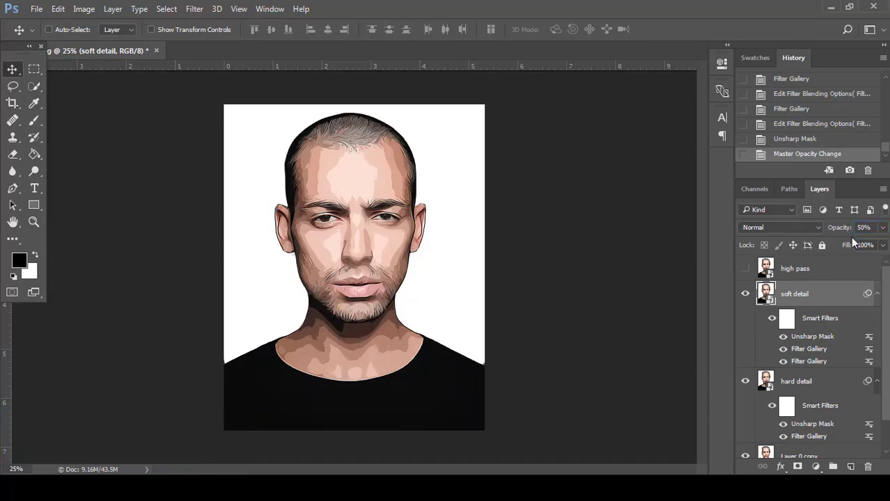
left_click(840, 269)
left_click(745, 269)
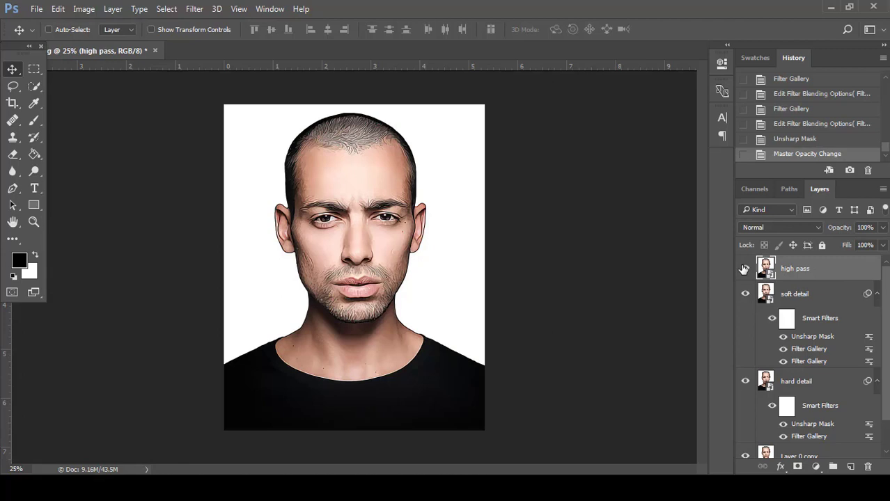
Apply a High Pass filter with a 2-pixel radius to the high pass layer.
left_click(194, 9)
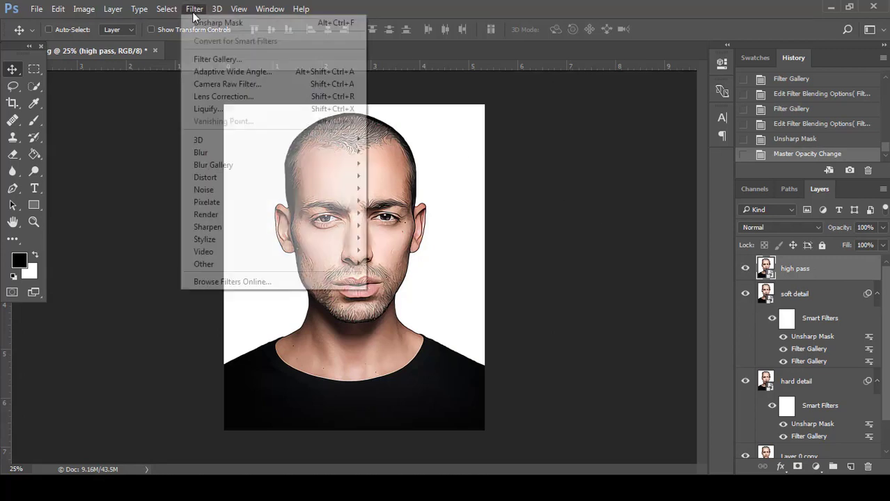
mouse_move(358, 264)
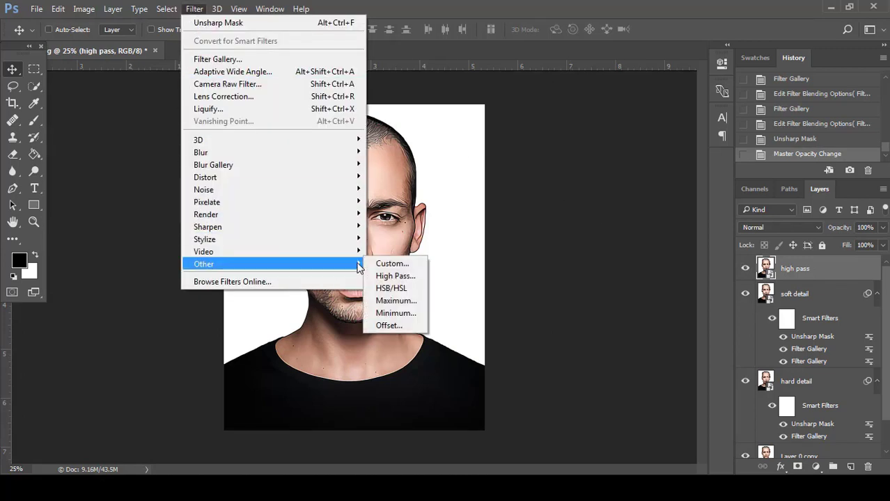
left_click(387, 279)
left_click(409, 271)
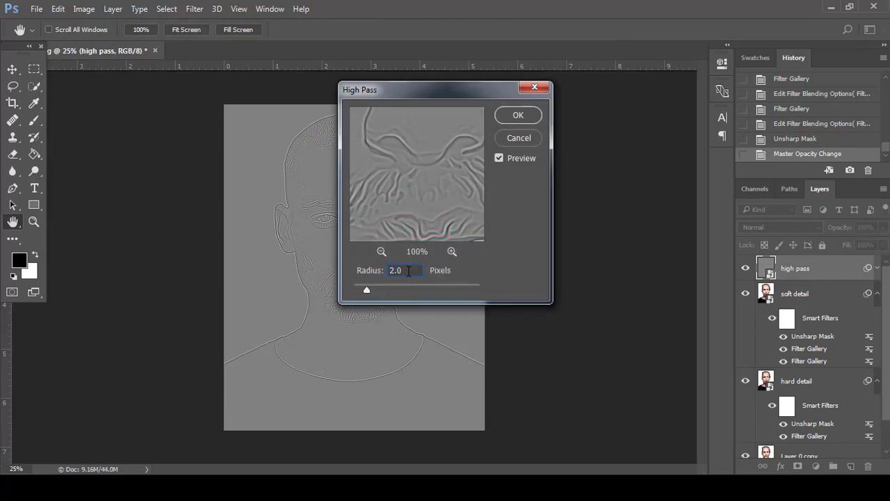
left_click_drag(409, 271, 374, 272)
type("2")
left_click(518, 117)
Set the high pass layer's blend mode to Overlay.
left_click(761, 229)
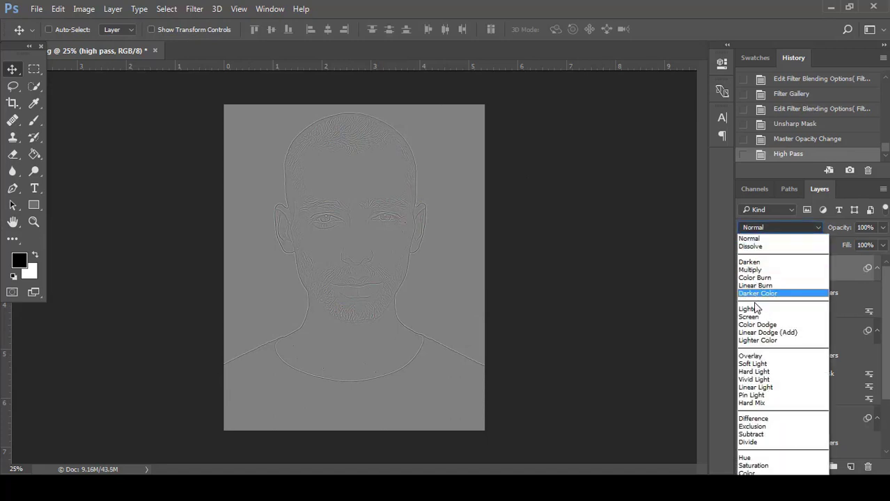
left_click(759, 352)
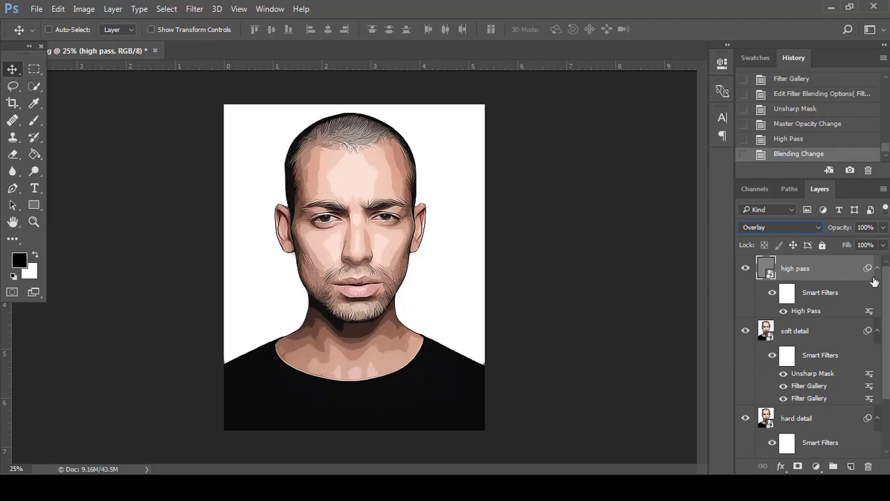
left_click_drag(886, 314, 888, 365)
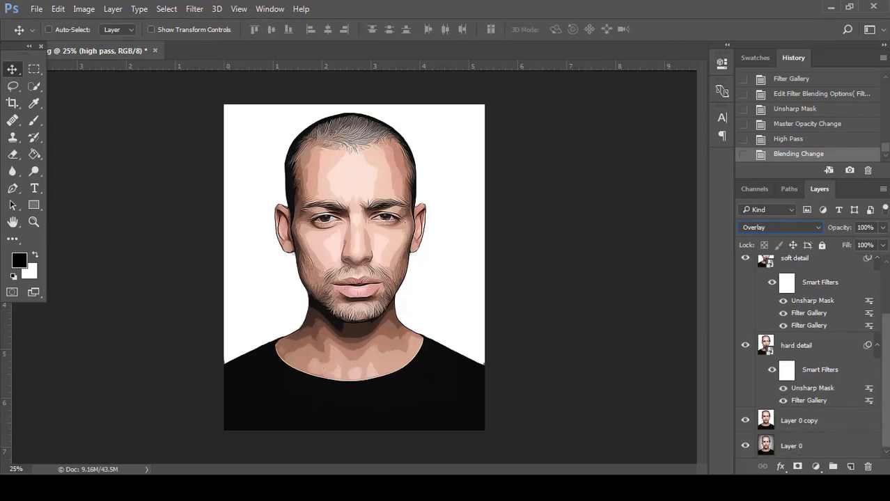
left_click(839, 347, "shift")
Group the detail layer into a group named 'effects', toggling it off and on to compare.
right_click(838, 346)
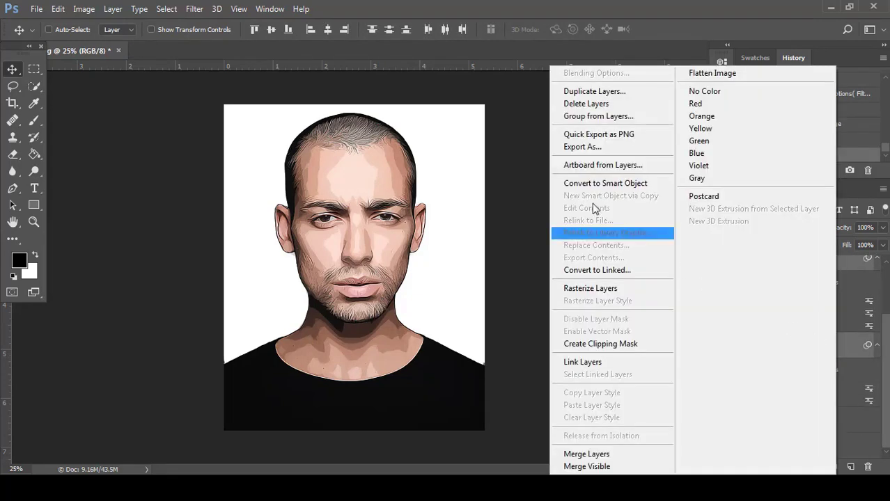
left_click(565, 117)
left_click(555, 161)
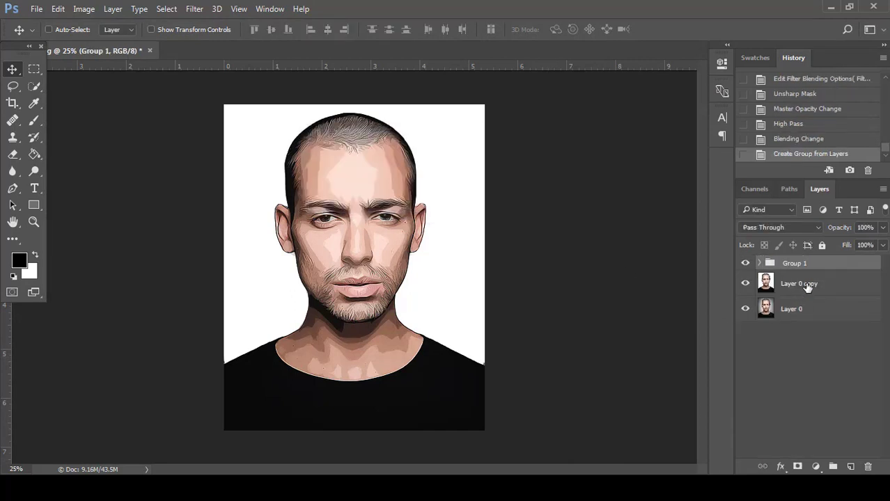
double_click(796, 263)
type("effects")
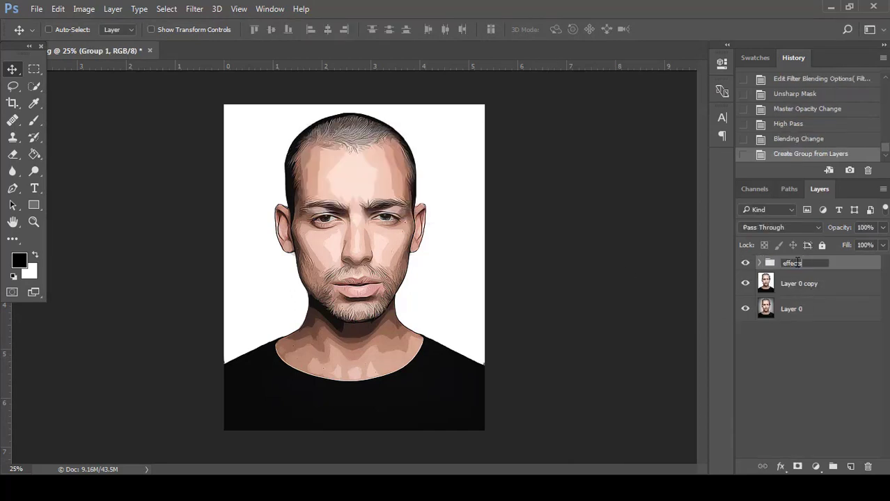
key("Return")
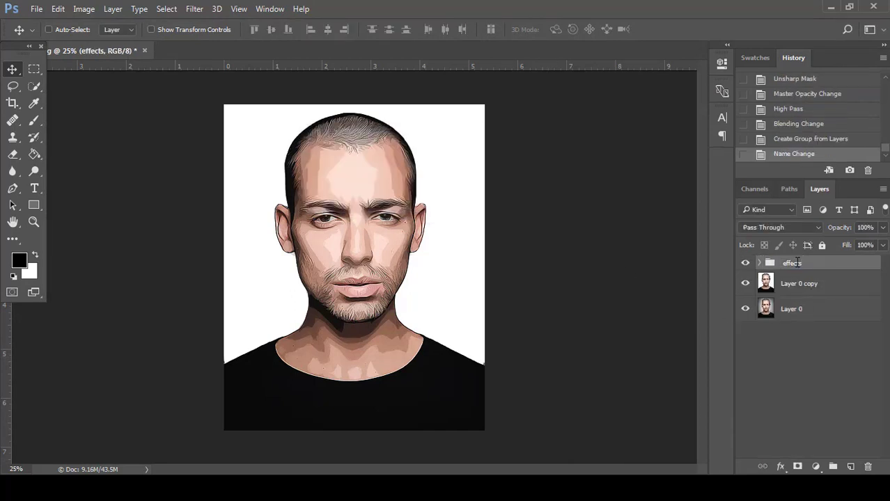
left_click(744, 264)
left_click(744, 264)
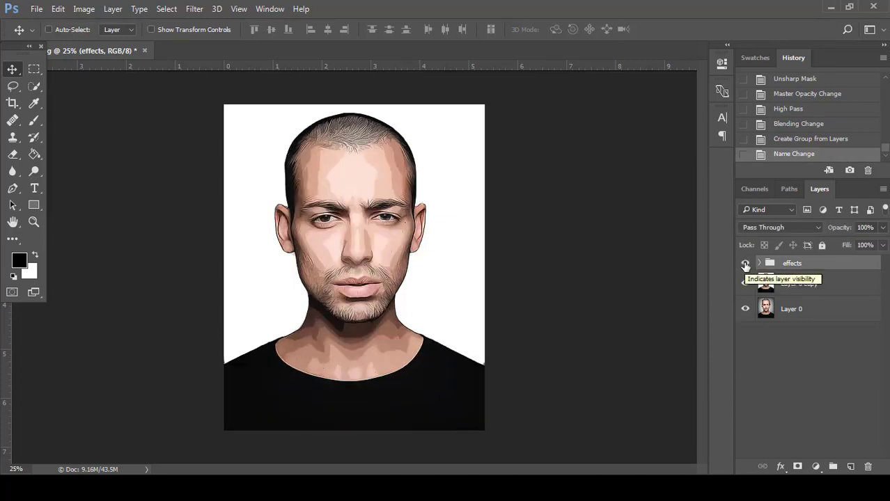
Add a Levels adjustment layer with the black and white input sliders moved inward.
left_click(816, 468)
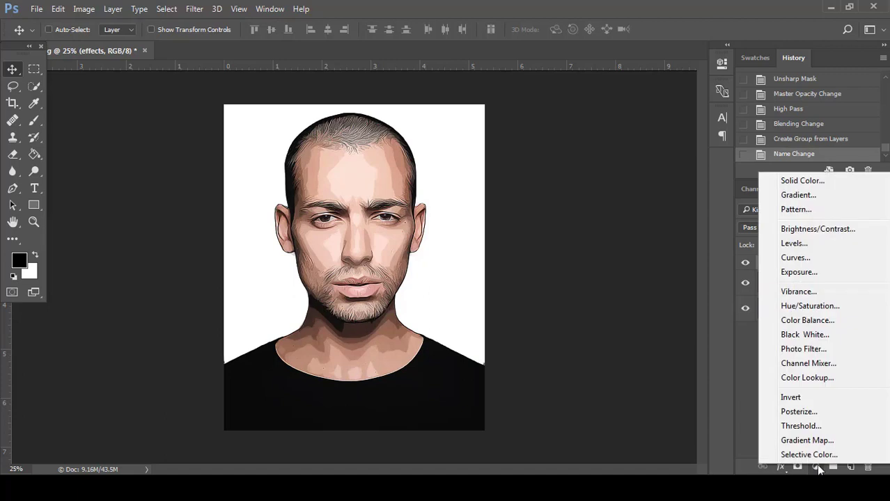
left_click(813, 244)
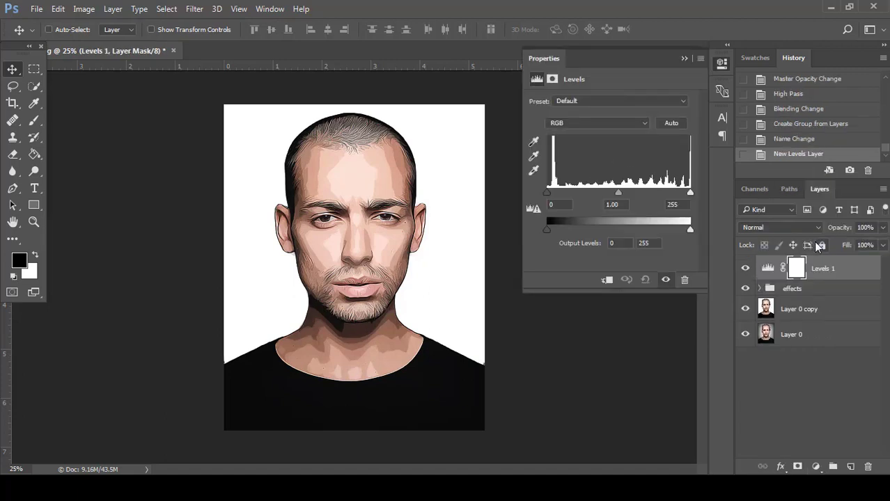
left_click_drag(546, 192, 552, 193)
left_click_drag(688, 195, 685, 195)
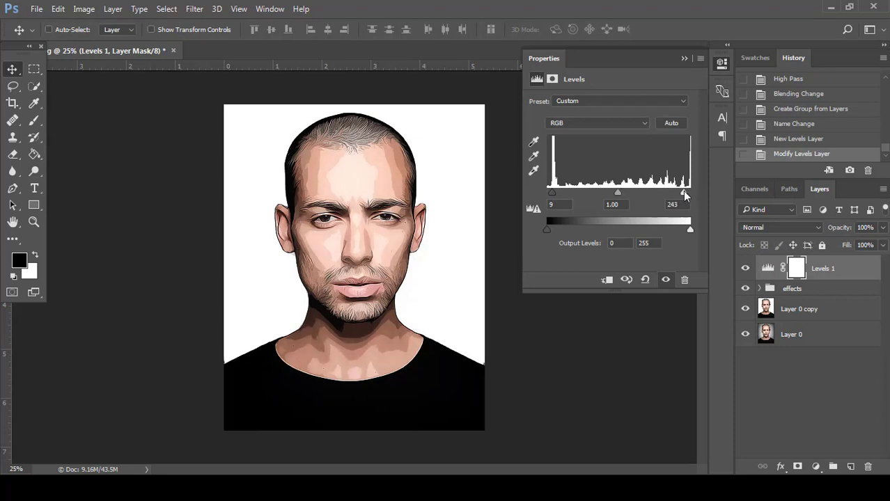
left_click_drag(553, 193, 548, 198)
left_click(684, 59)
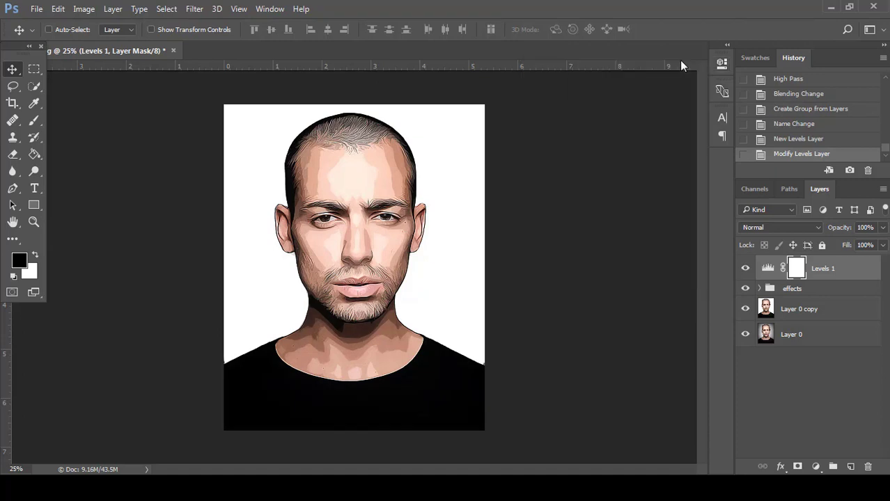
Add a Vibrance layer with Vibrance +42 and Saturation +15, then start a Color Balance layer.
left_click(816, 467)
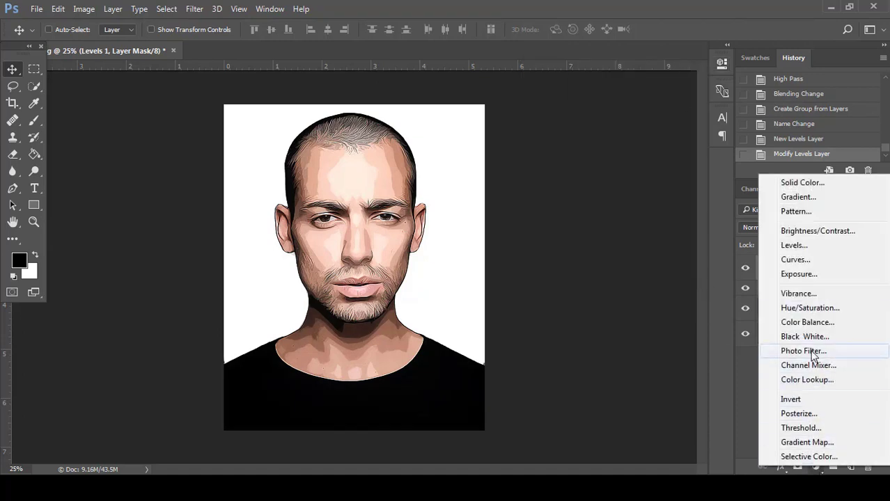
left_click(800, 294)
left_click_drag(610, 113, 622, 138)
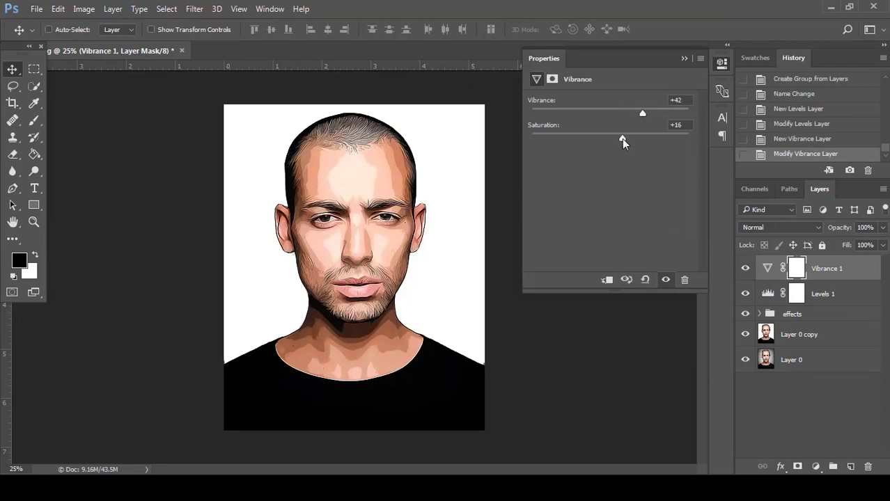
left_click_drag(621, 140, 627, 141)
left_click(683, 60)
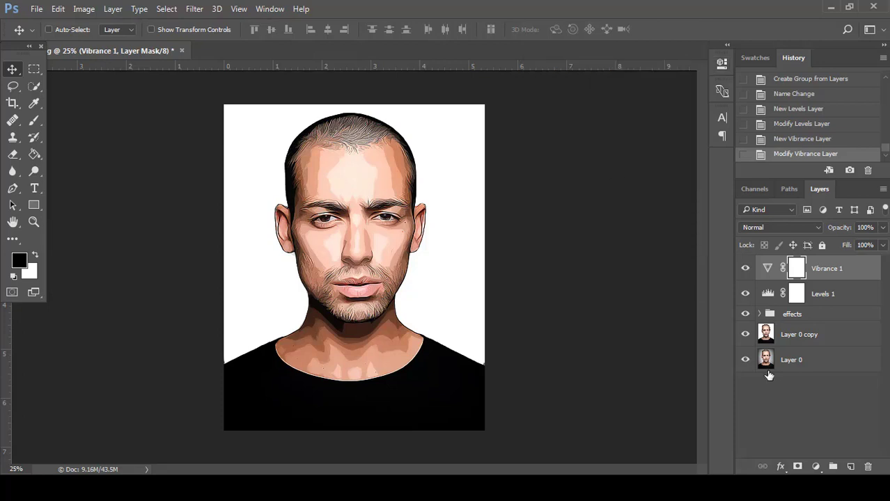
left_click(815, 466)
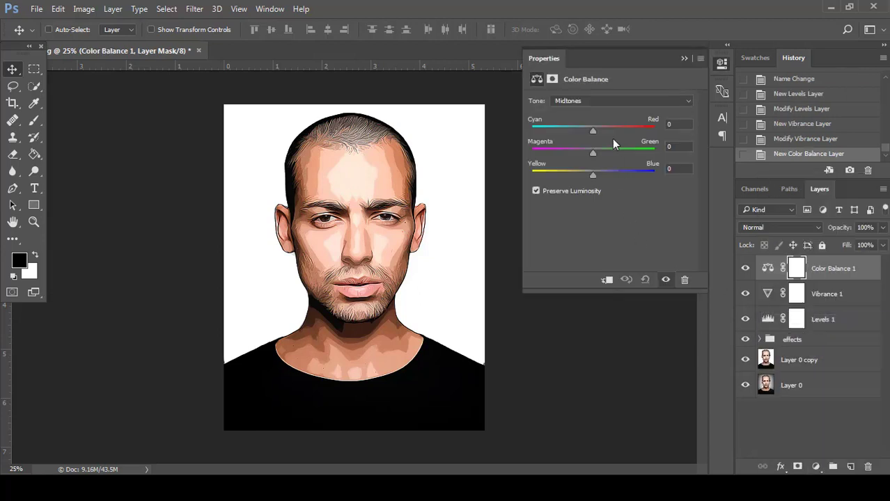
Shift the Color Balance shadows toward blue.
left_click(593, 103)
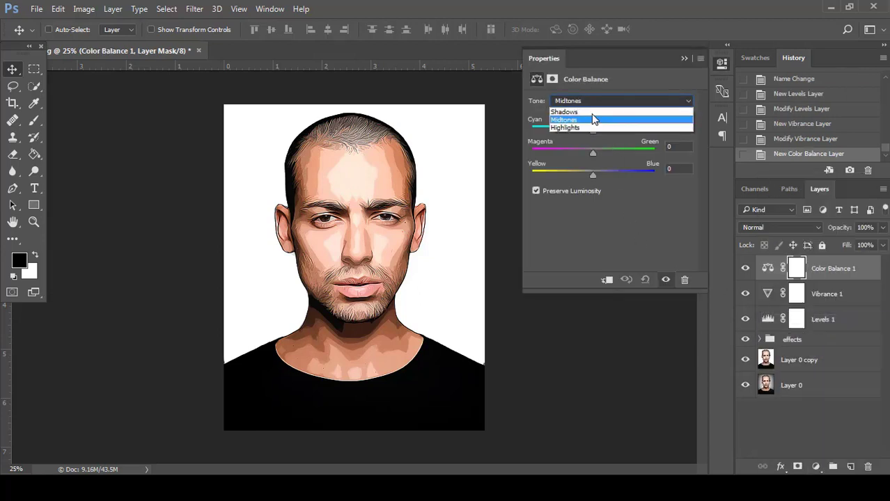
left_click(595, 113)
left_click_drag(593, 177, 590, 130)
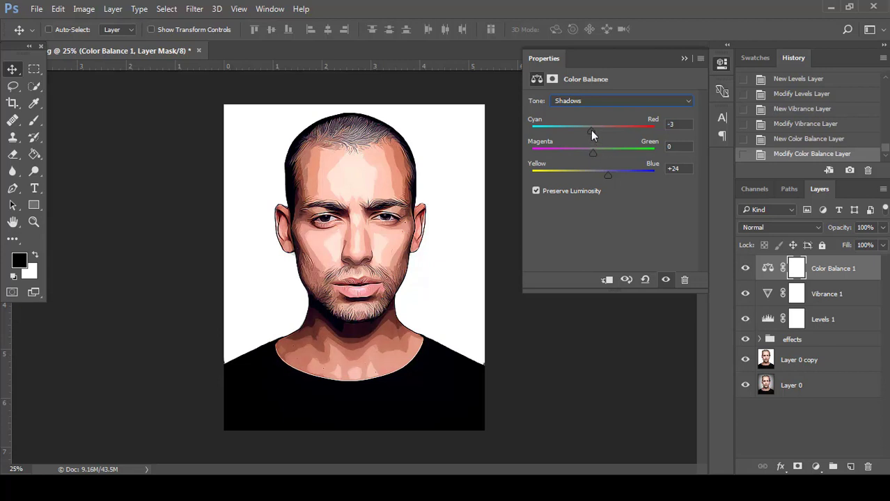
Rebalance the midtones to +4, +2, +4.
left_click(588, 101)
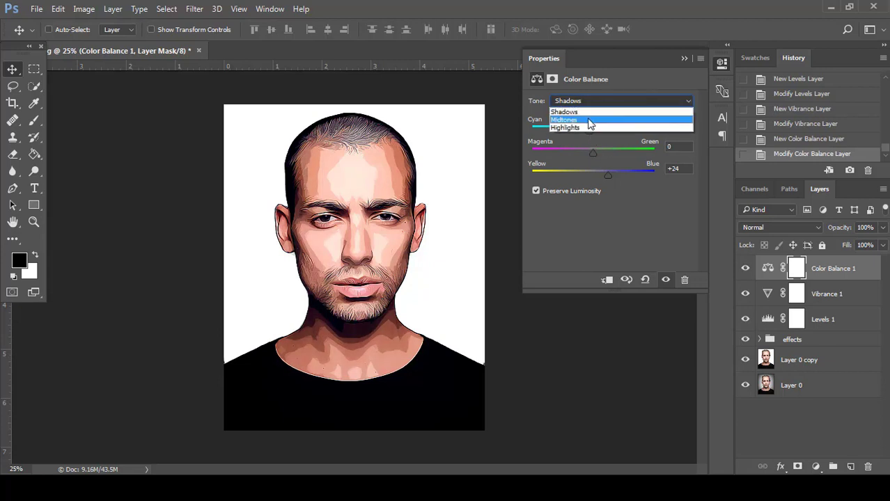
left_click(587, 118)
left_click_drag(592, 175, 594, 152)
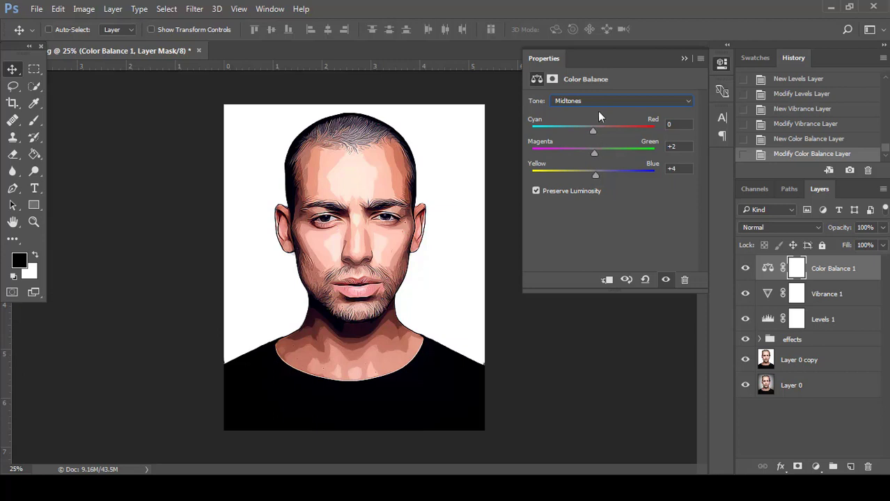
left_click(597, 101)
left_click(586, 118)
left_click_drag(592, 128, 594, 131)
Set the highlights to -7, 0, -3 and close the Color Balance properties.
left_click(589, 102)
left_click(579, 125)
left_click_drag(593, 175, 590, 179)
left_click_drag(593, 134, 594, 134)
left_click(683, 60)
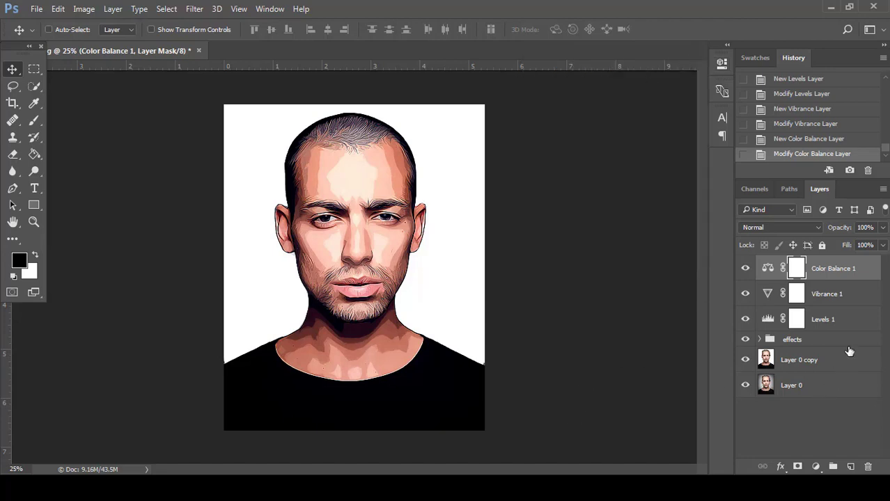
Group the three adjustment layers into a group named 'adjustments'.
left_click(861, 324, "shift")
right_click(860, 324)
left_click(640, 159)
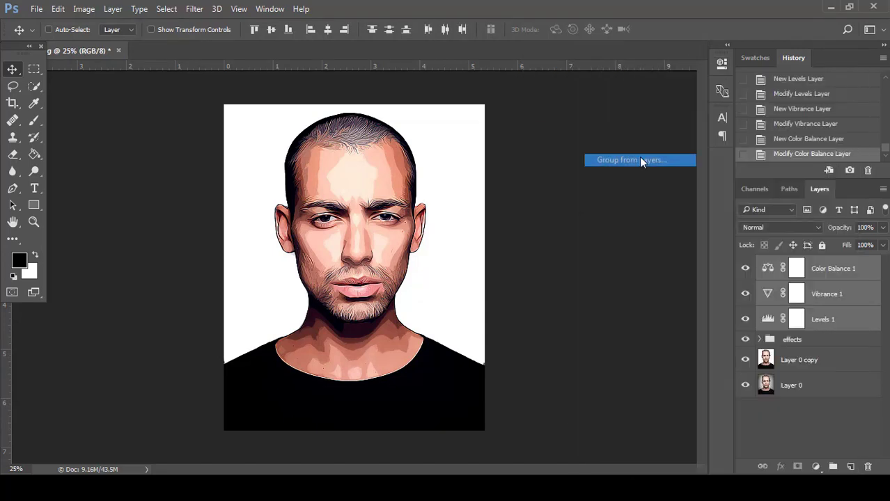
left_click(561, 163)
double_click(799, 263)
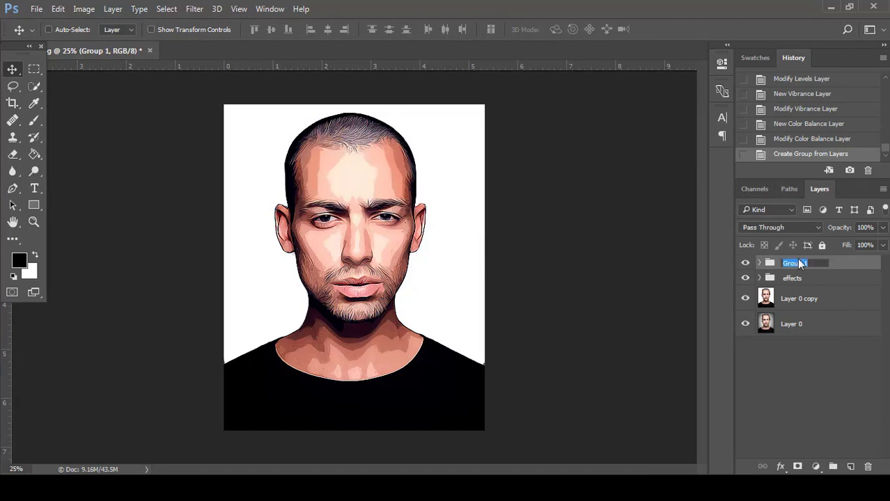
type("adjustments")
key("Return")
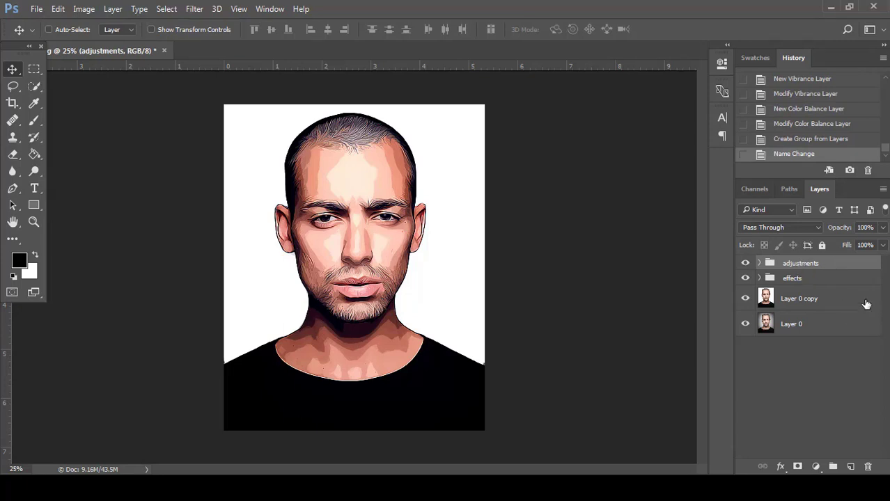
Group effects, adjustments and Layer 0 copy into Group 1, then hide it to compare.
left_click(839, 280, "shift")
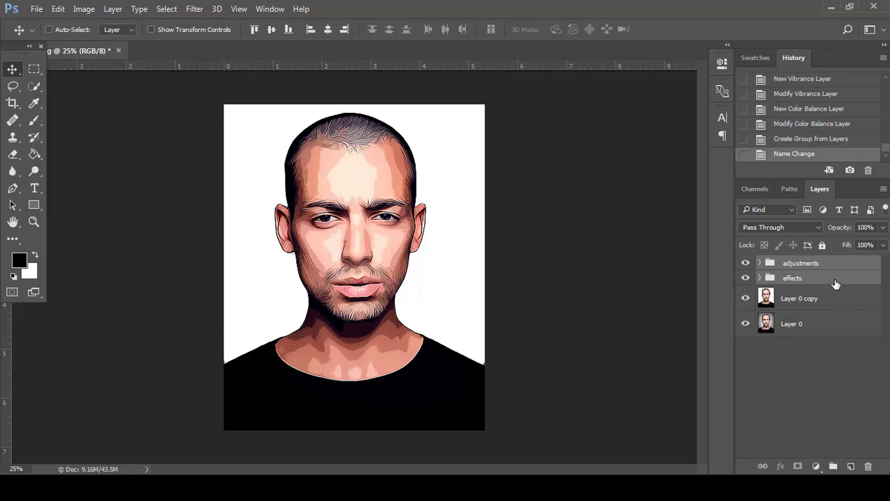
right_click(875, 284)
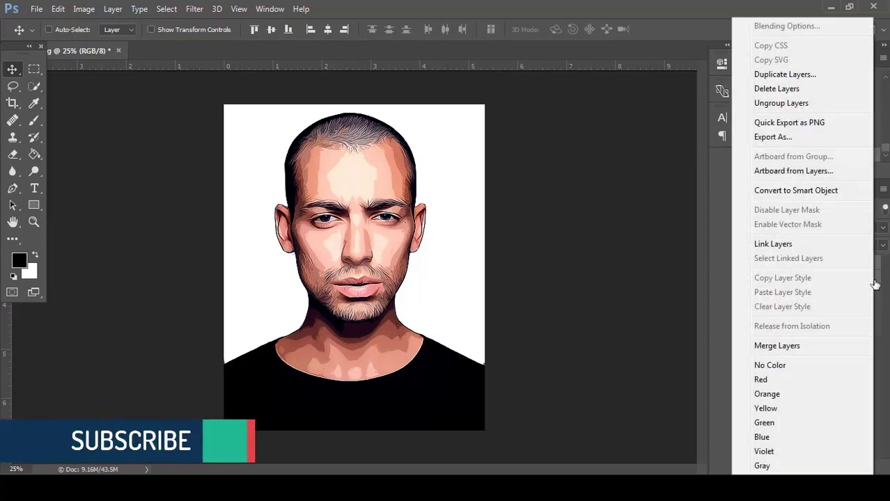
key("Escape")
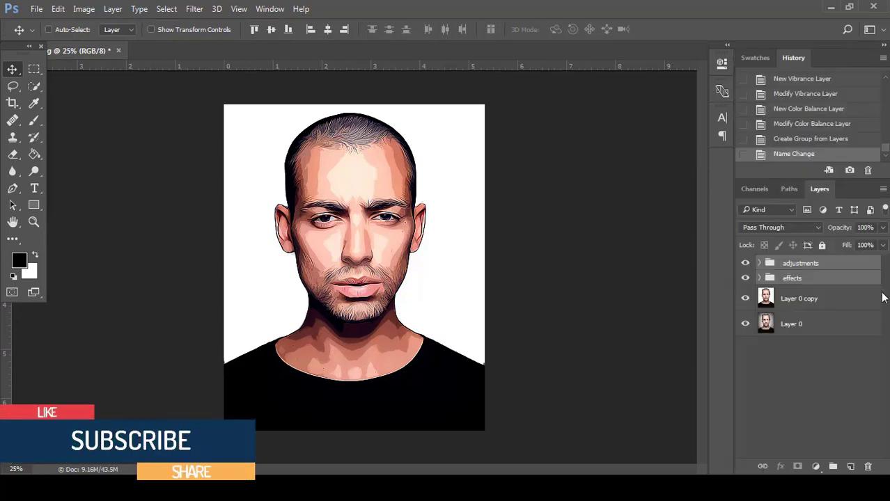
left_click(841, 293, "shift")
right_click(841, 293)
left_click(615, 159)
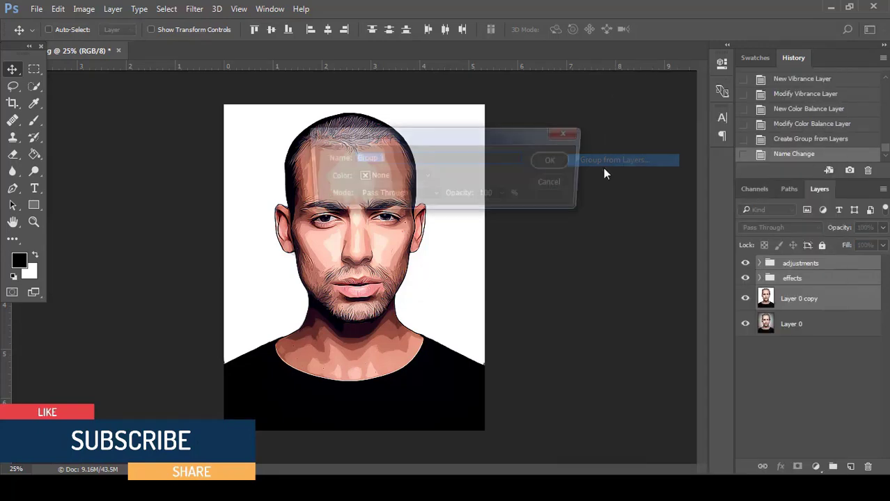
left_click(556, 162)
left_click(745, 264)
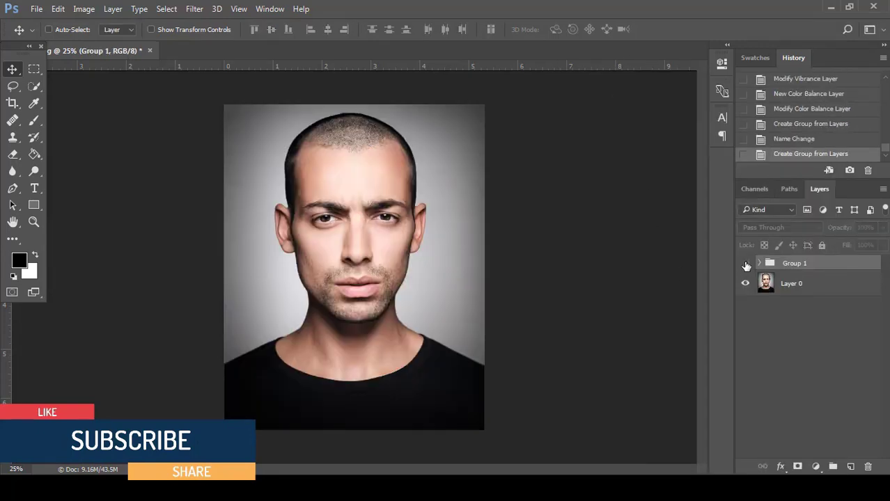